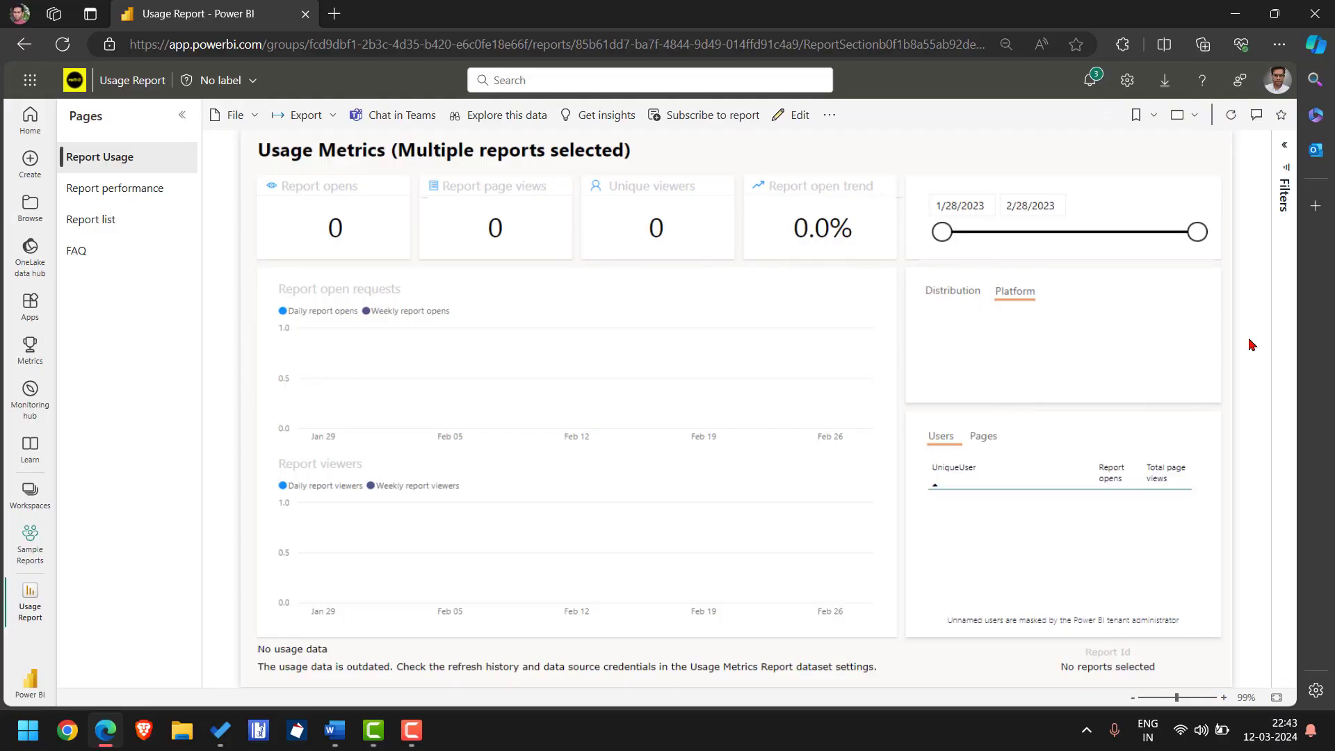
# Go to the Sample Reports workspace and open its Manage group storage page listing seven datasets
pyautogui.click(255, 80)
pyautogui.click(156, 196)
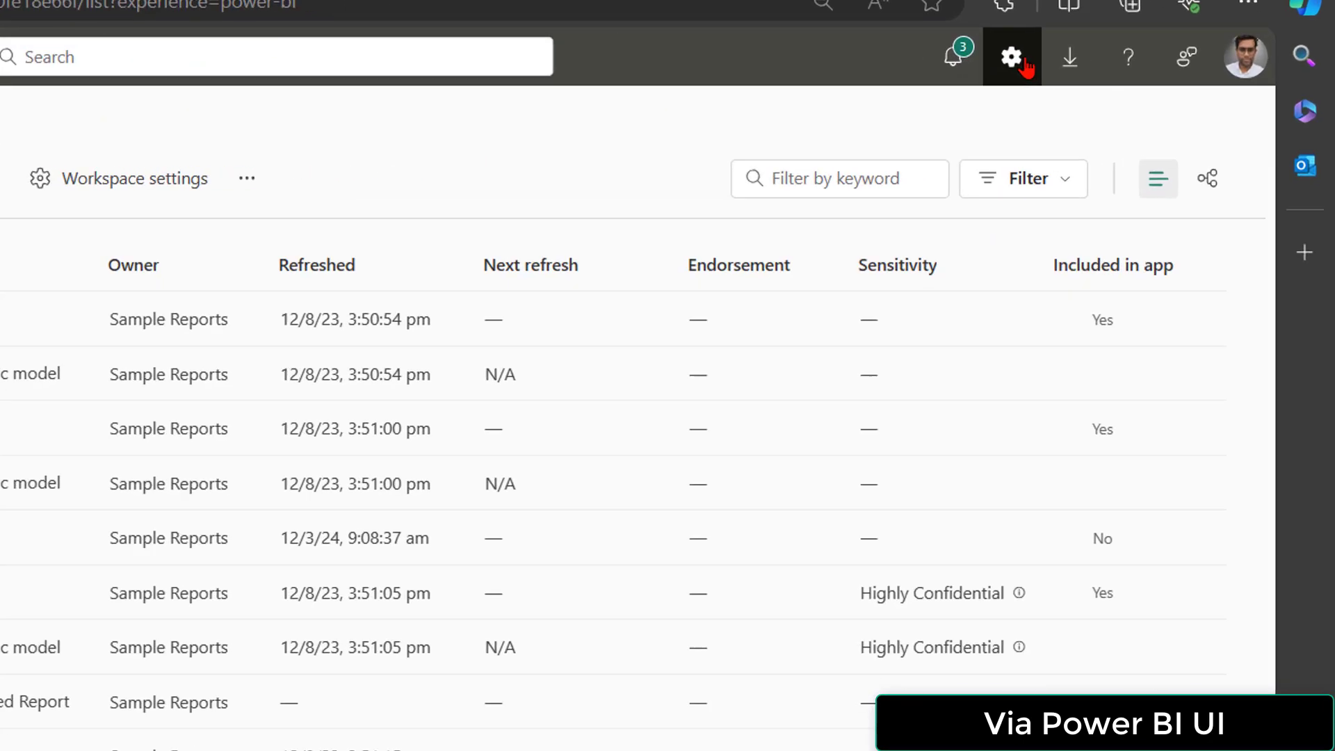
pyautogui.click(1023, 63)
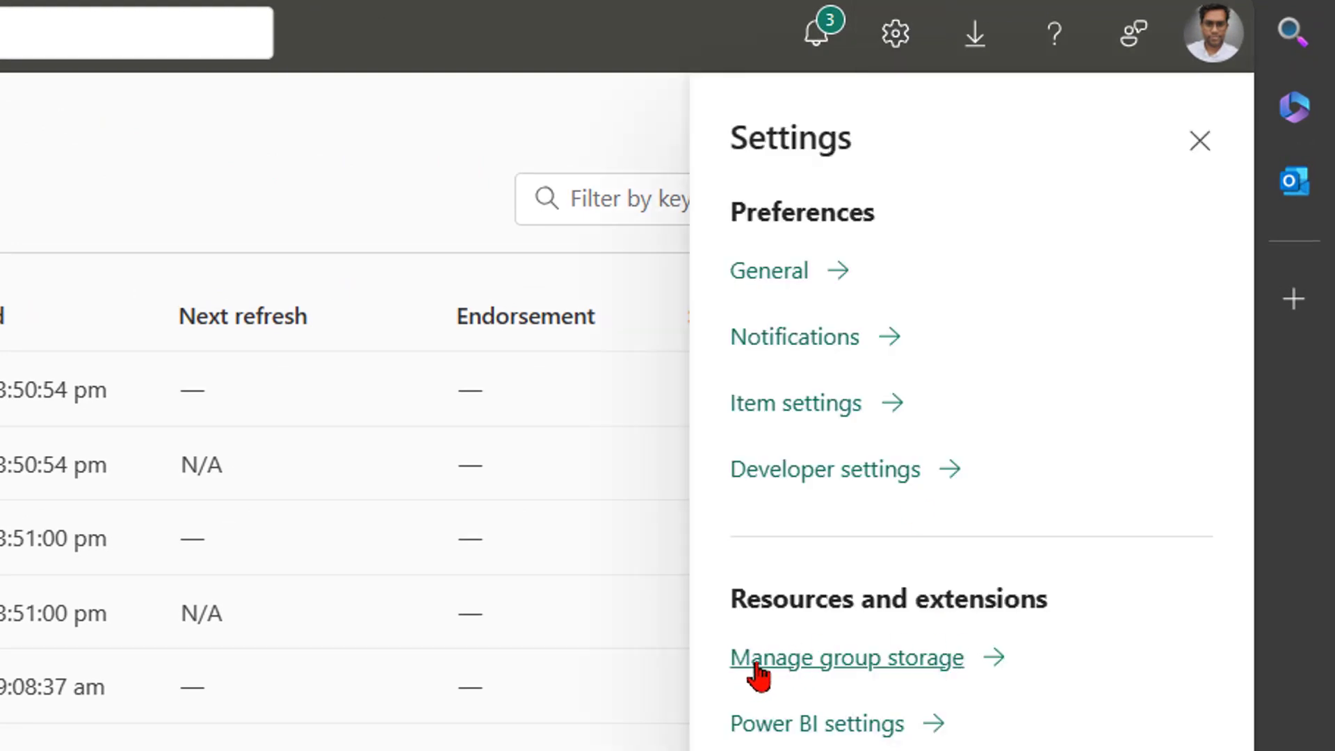
pyautogui.click(878, 659)
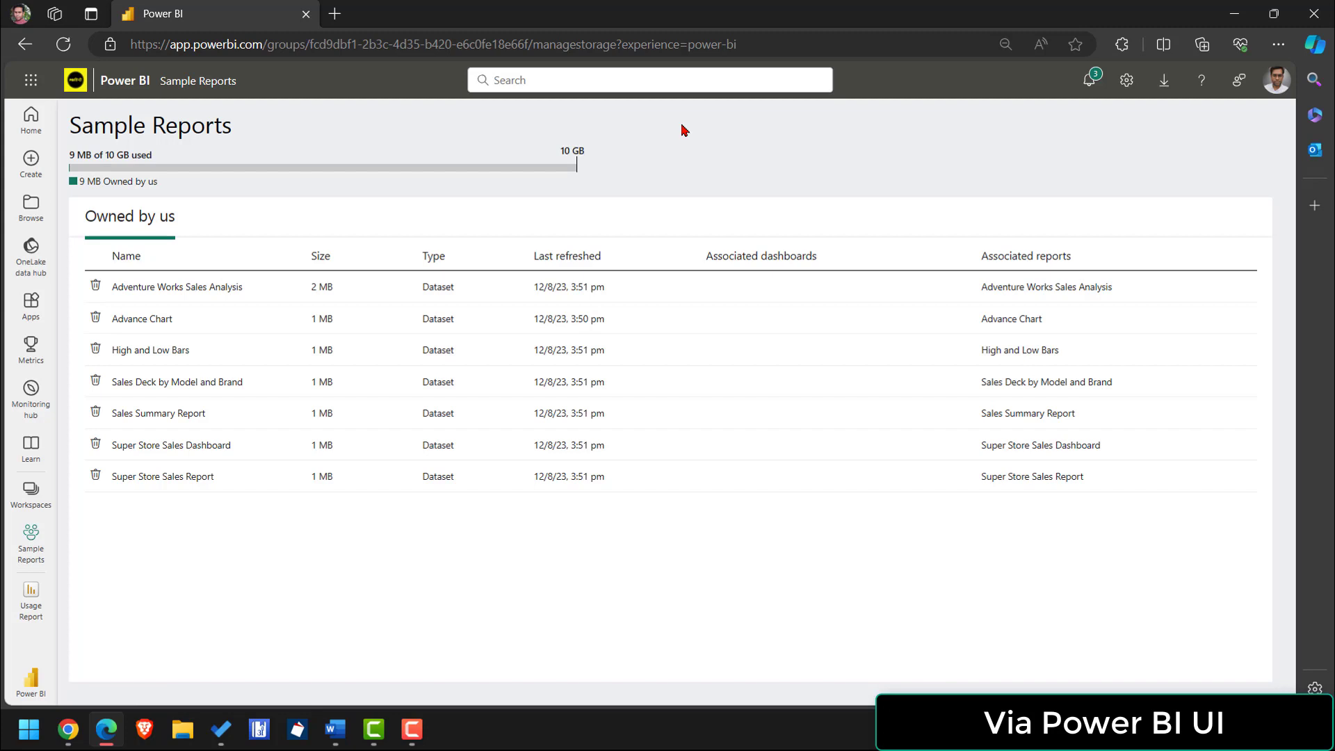
# Replace ?experience=power-bi with ?showHiddenUsageMetricsModels=1 in the storage page address and reload
pyautogui.hotkey('alt', 'Left')
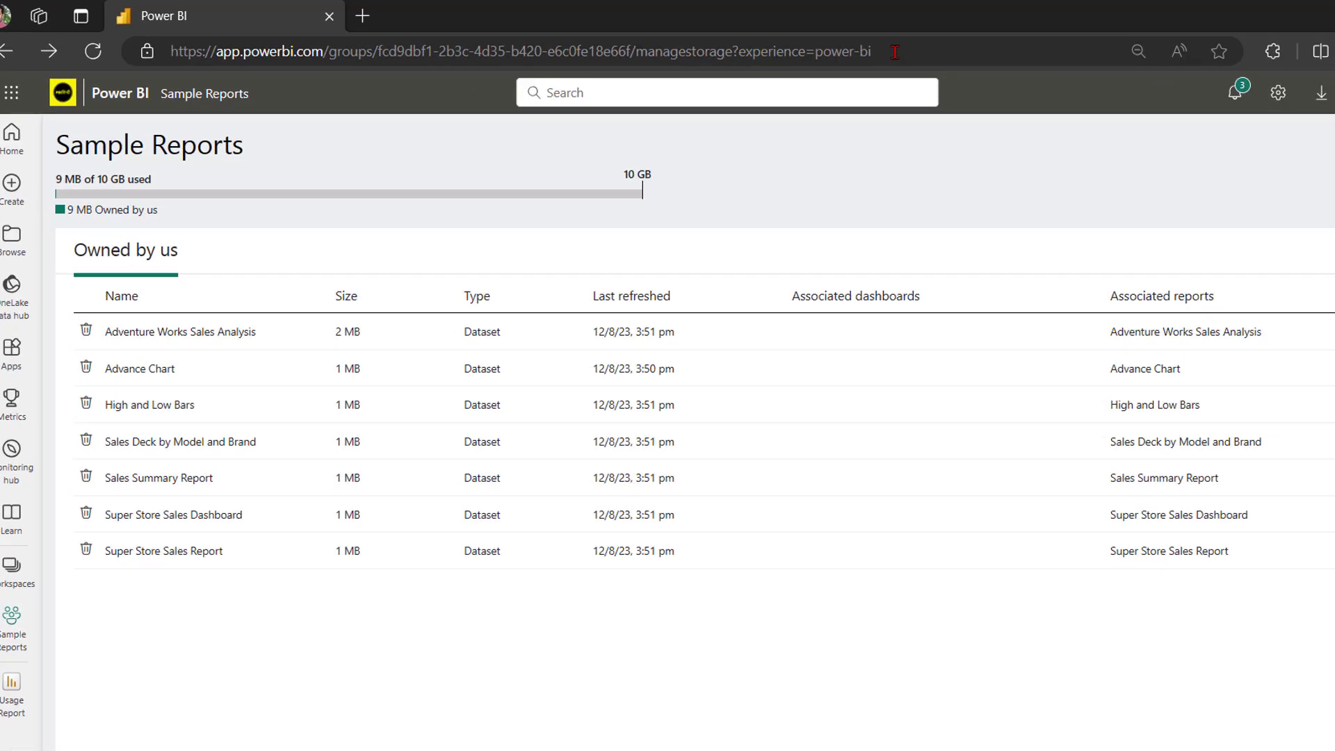
pyautogui.click(655, 45)
pyautogui.press('End')
pyautogui.keyDown('shift'); pyautogui.click(1055, 82); pyautogui.keyUp('shift')
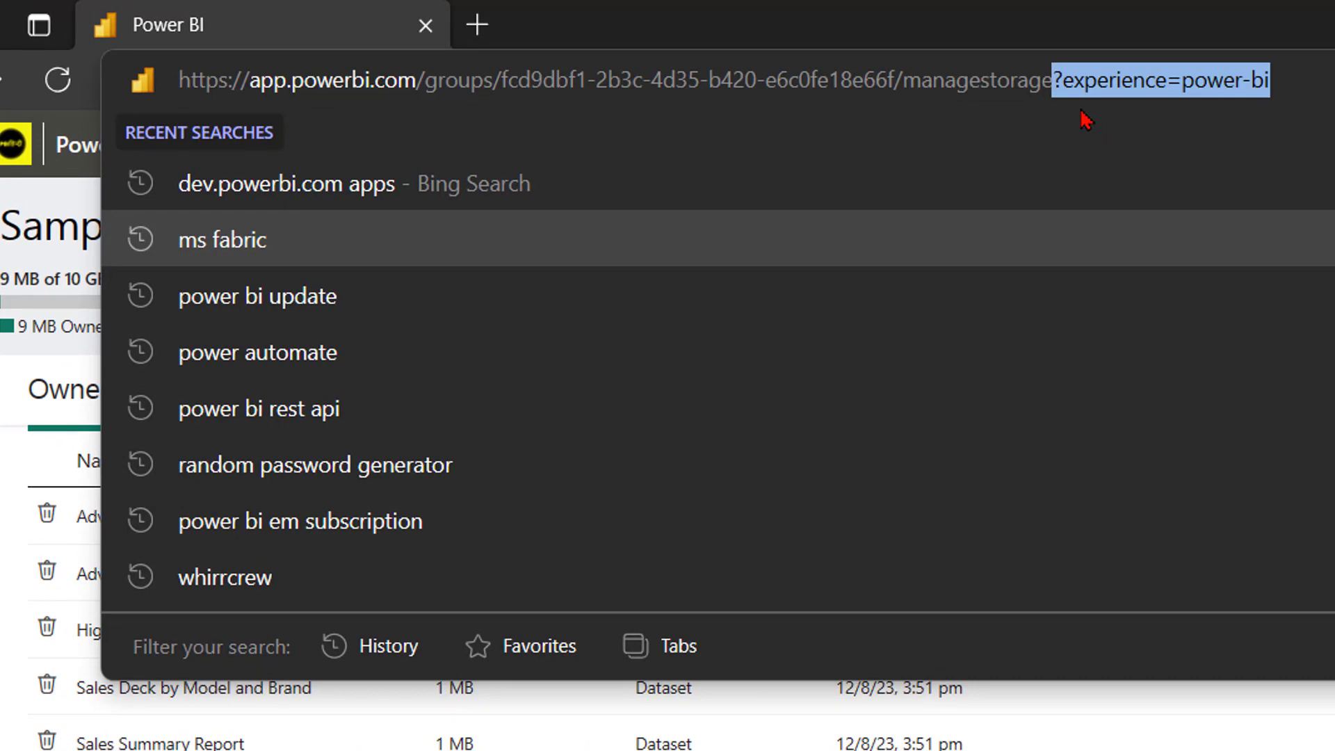
pyautogui.press('BackSpace')
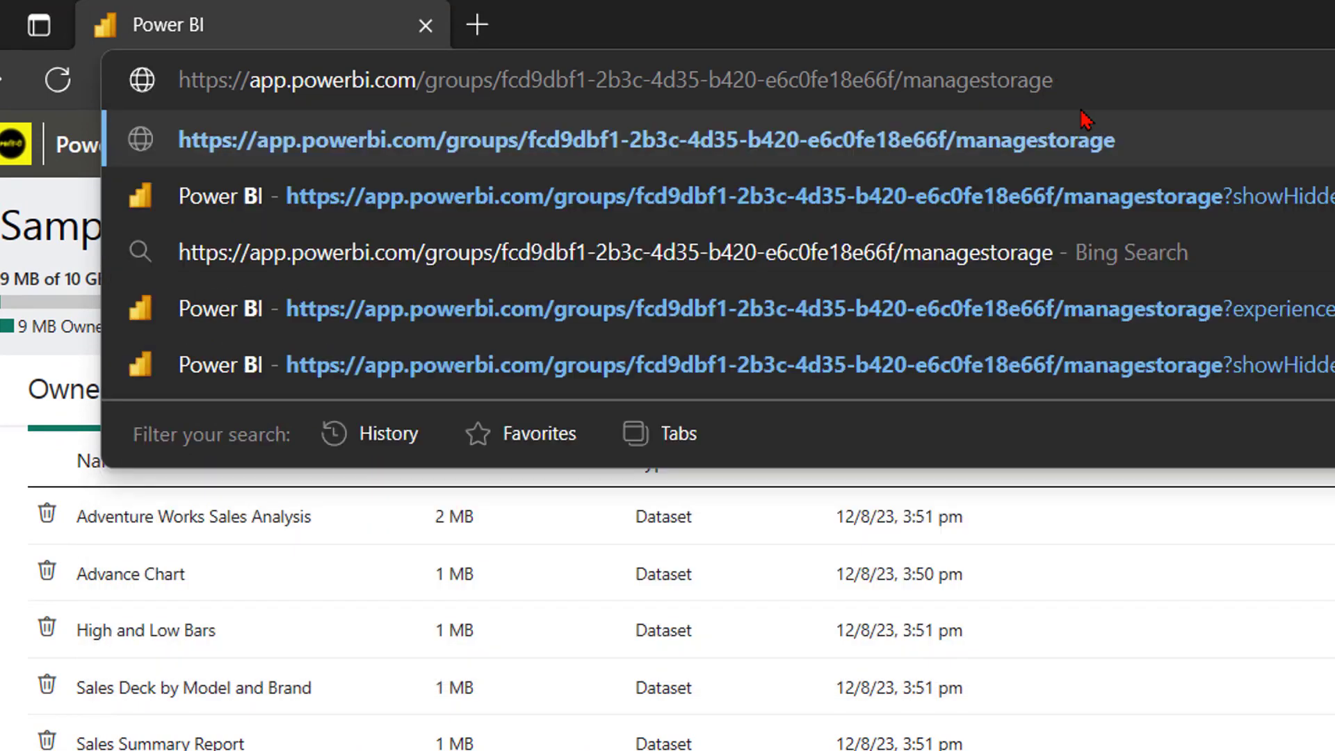
pyautogui.write('?showHiddenUsageMetricsModels=1')
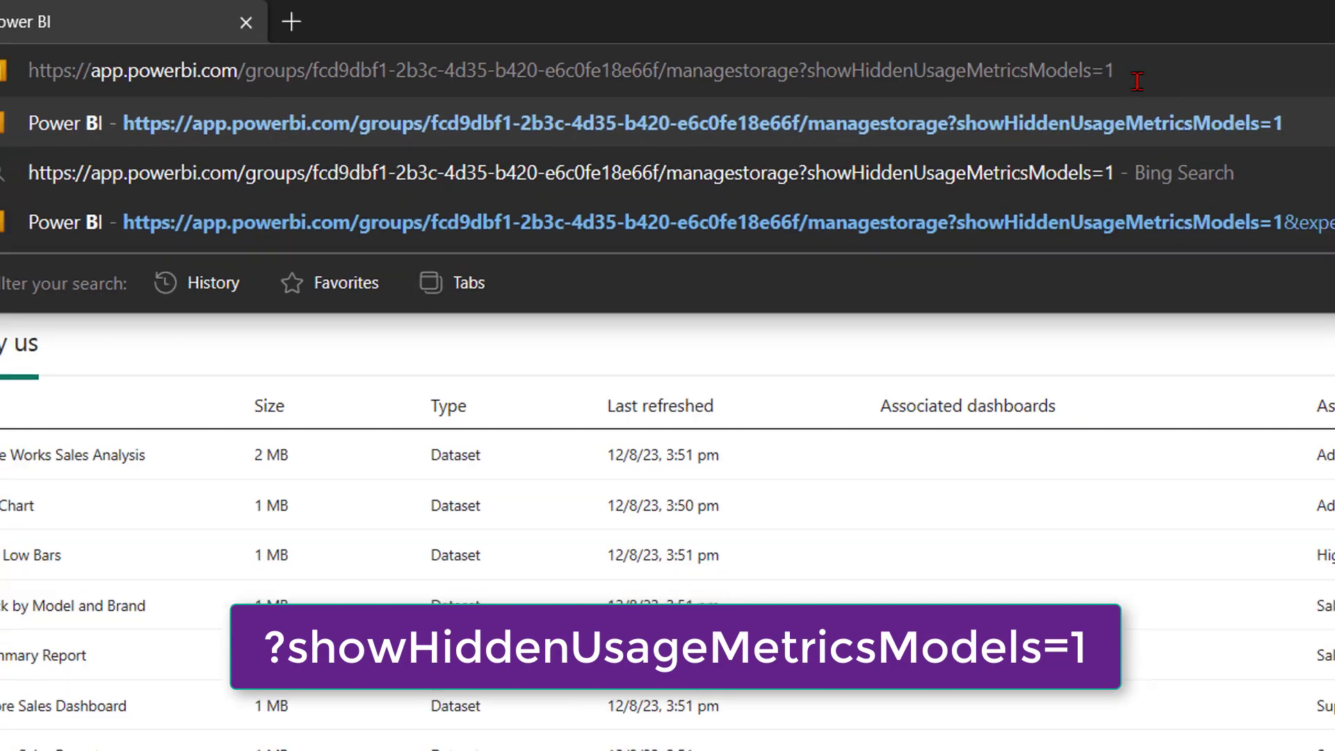
pyautogui.press('Return')
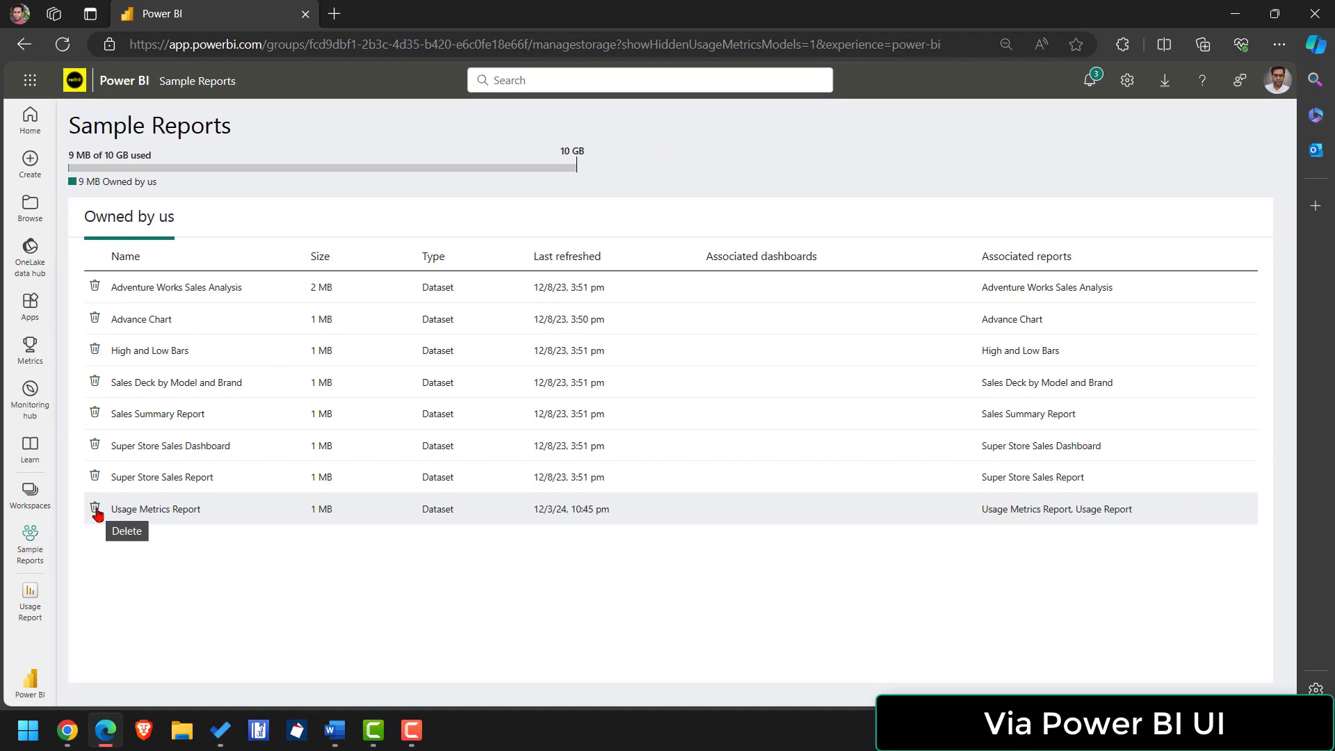
# Delete the hidden Usage Metrics Report dataset from the storage list
pyautogui.click(96, 508)
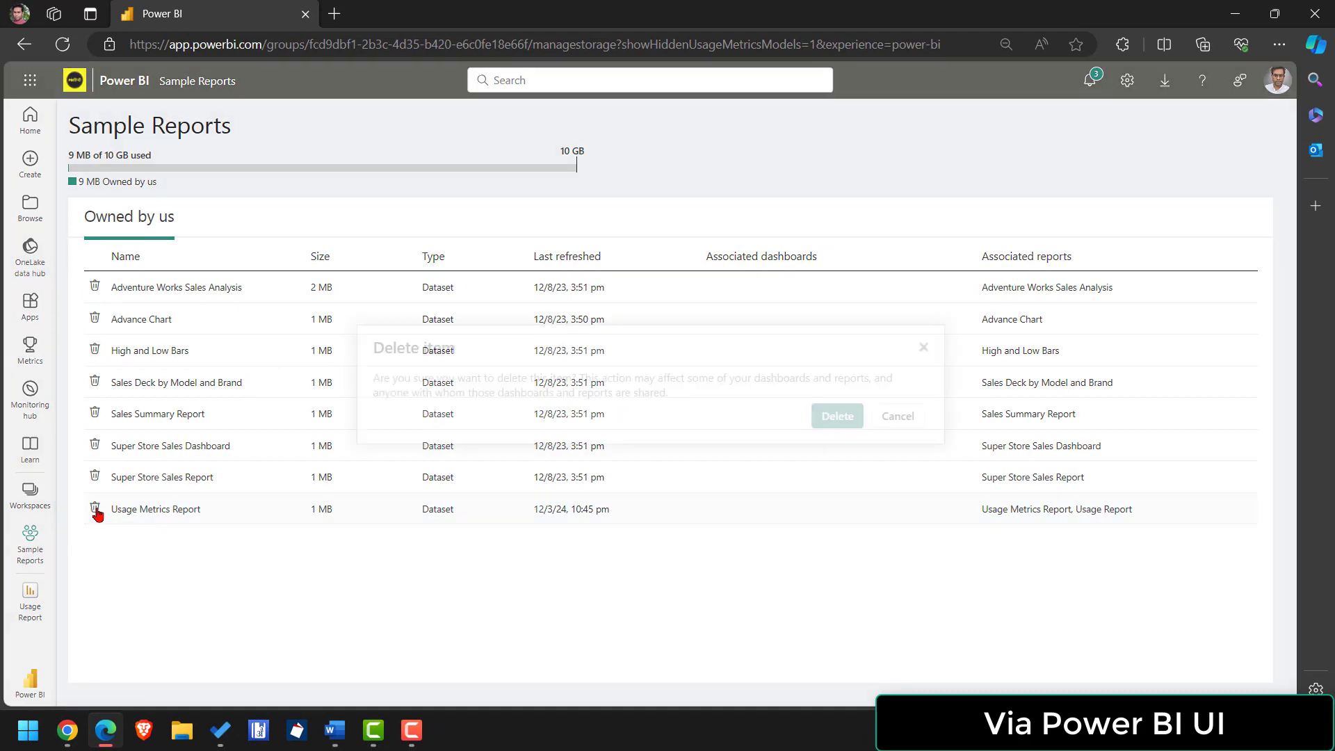
pyautogui.click(837, 418)
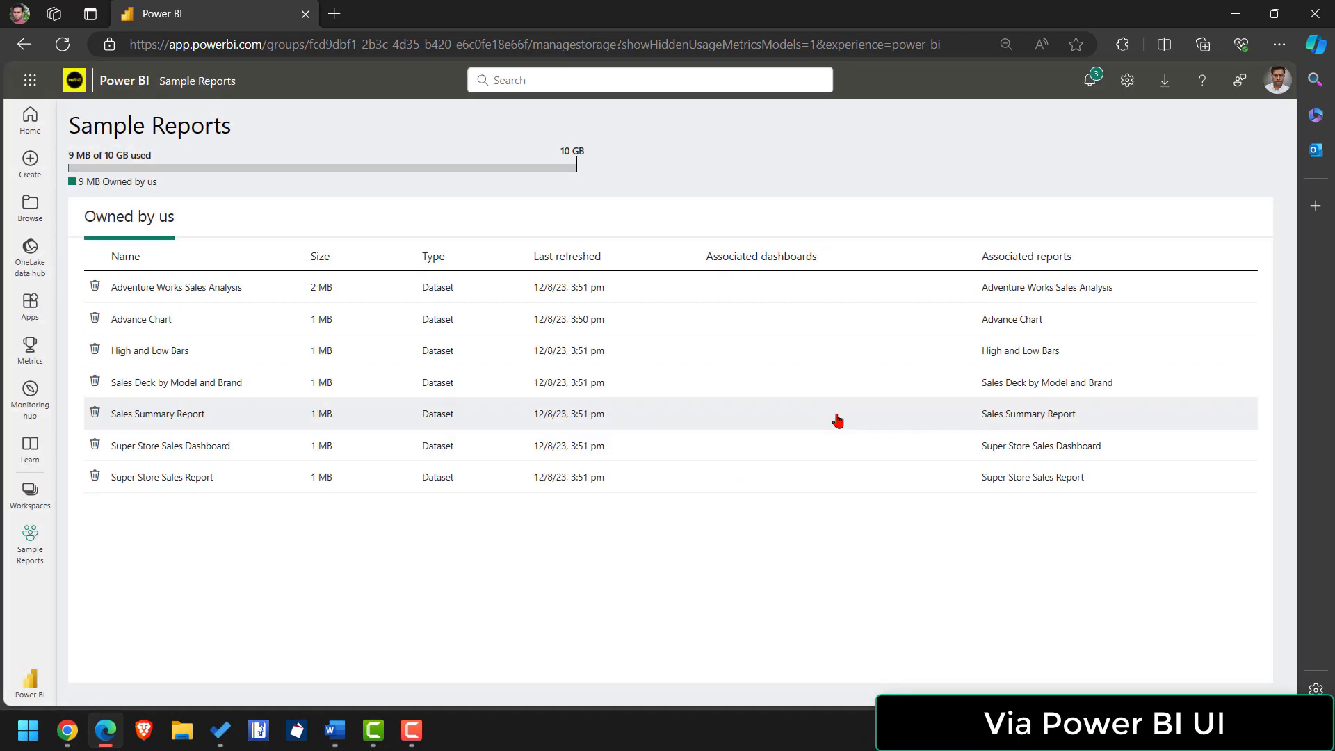
pyautogui.click(212, 85)
# Reload the workspace and view the usage metrics report for Sales Deck by Model and Brand
pyautogui.hotkey('ctrl', 'l')
pyautogui.press('Return')
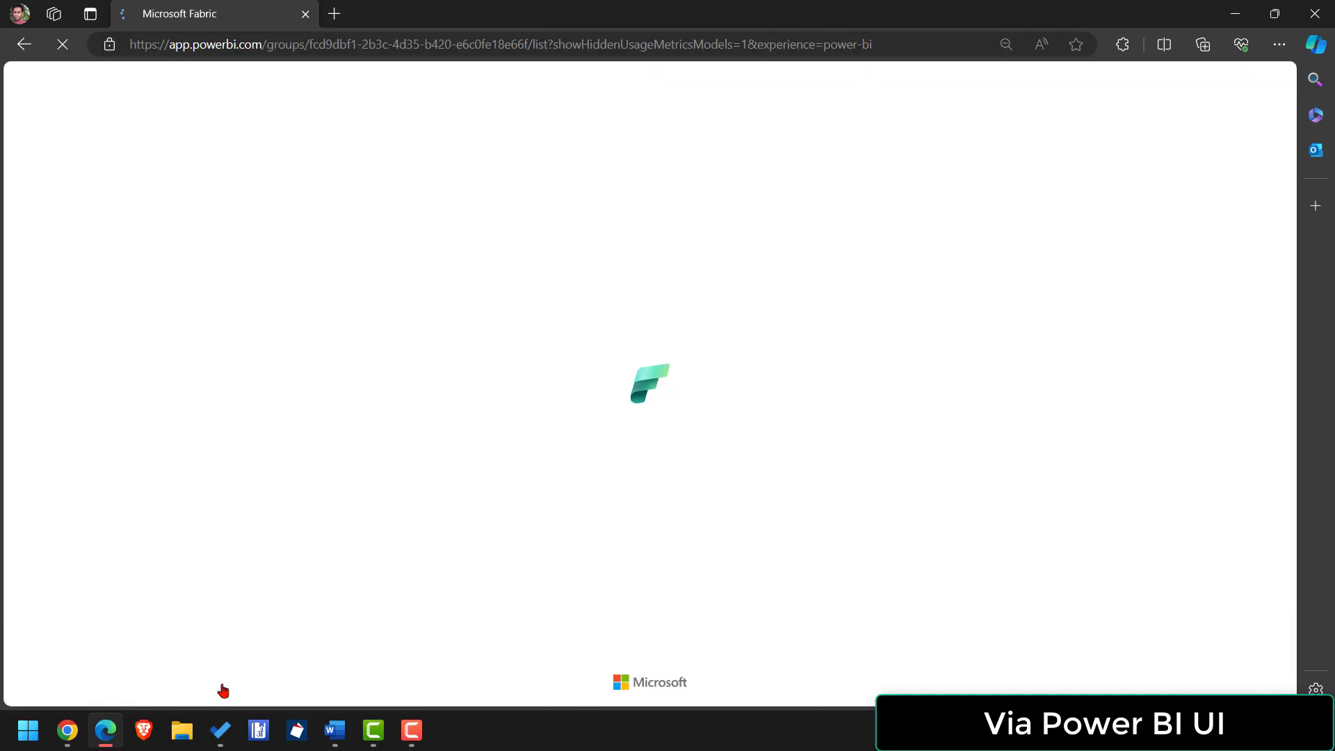
pyautogui.scroll(-1, 344, 557)
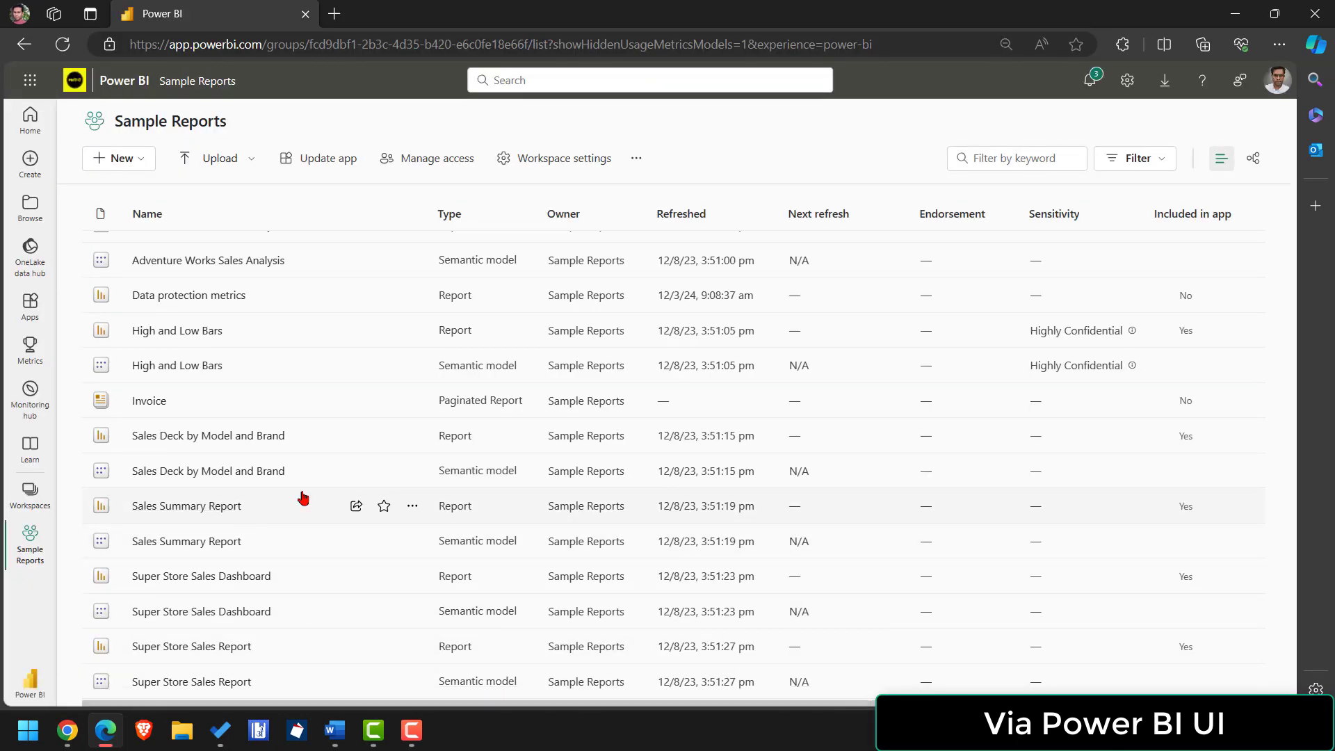
pyautogui.click(413, 436)
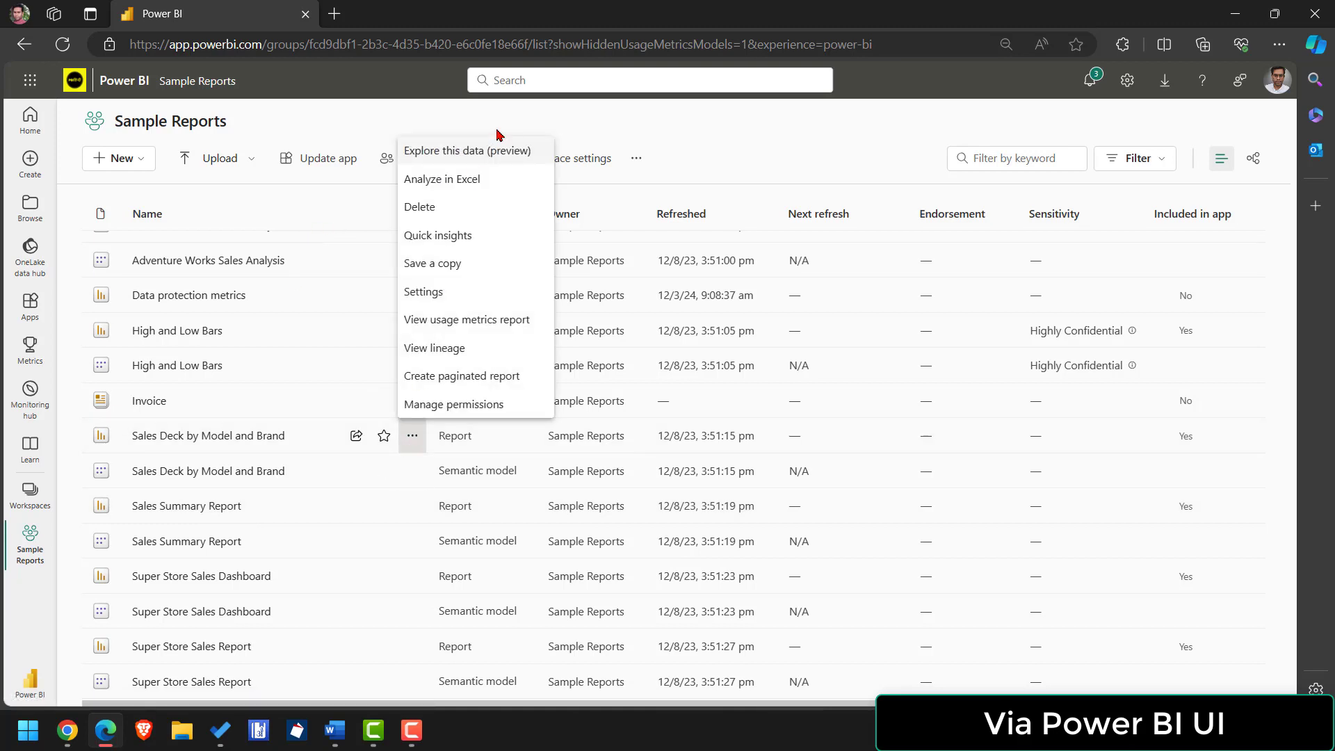
pyautogui.click(467, 321)
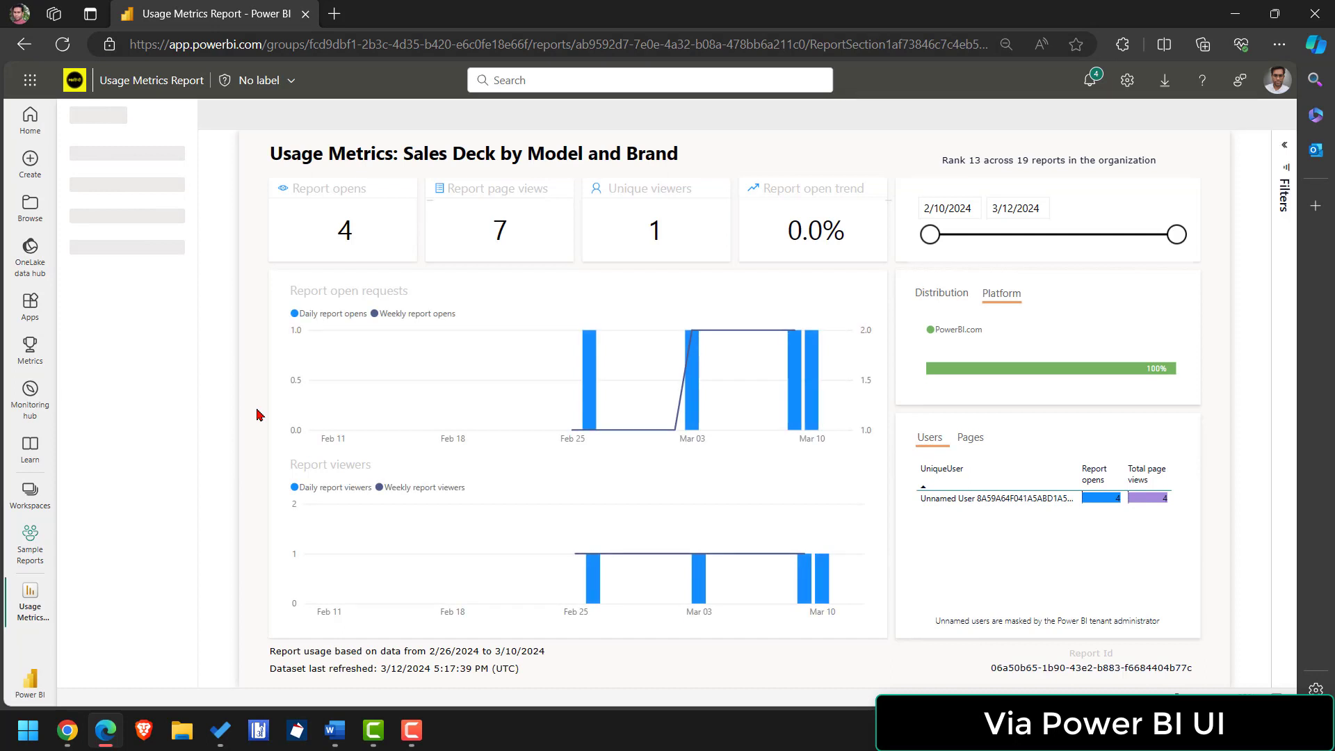
# Save a copy of the usage metrics report named Usage Report and open it
pyautogui.click(253, 120)
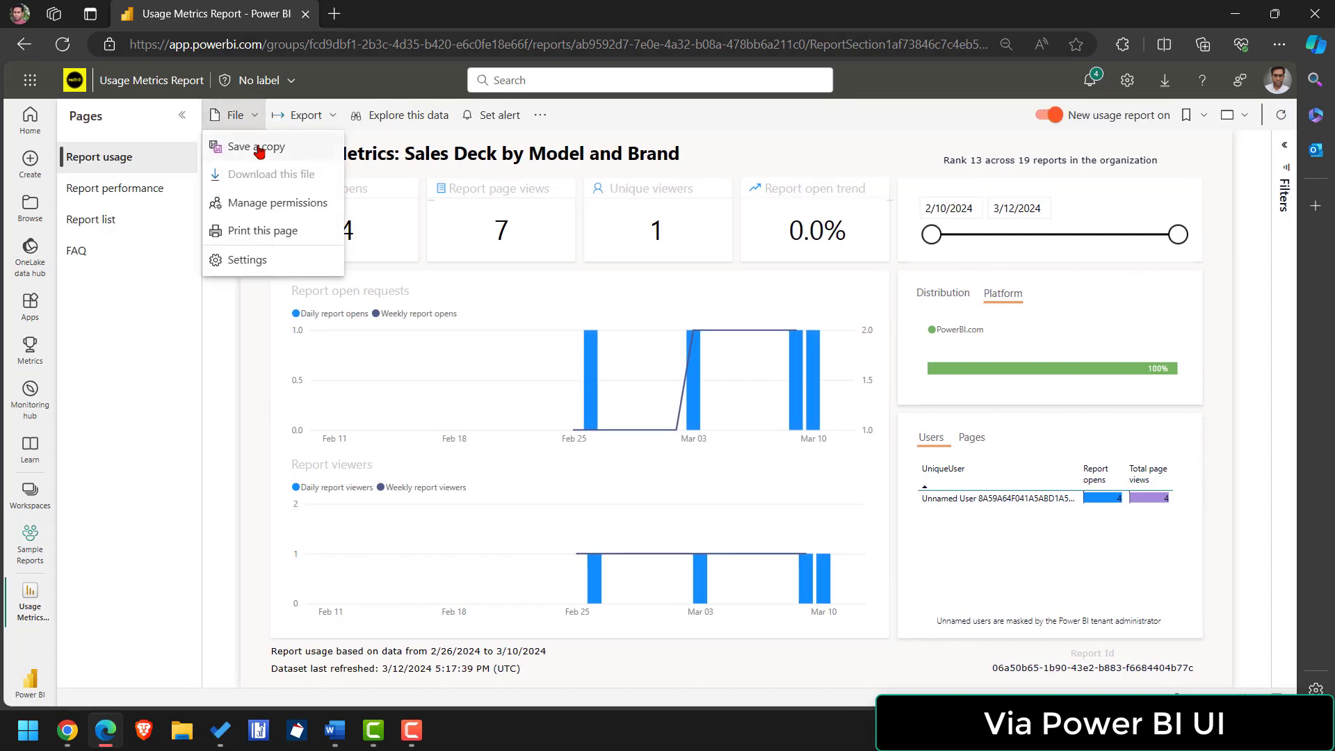
pyautogui.click(262, 144)
pyautogui.click(577, 363)
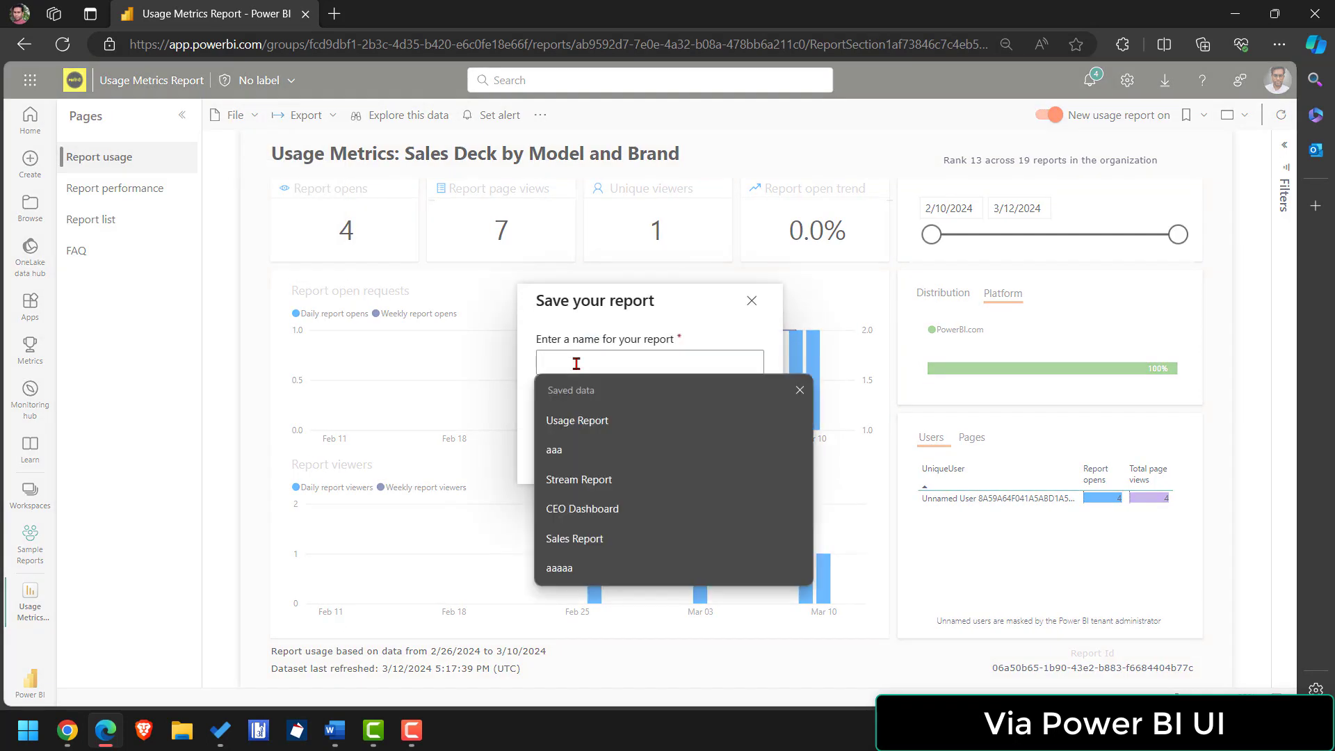
pyautogui.click(590, 420)
pyautogui.click(682, 453)
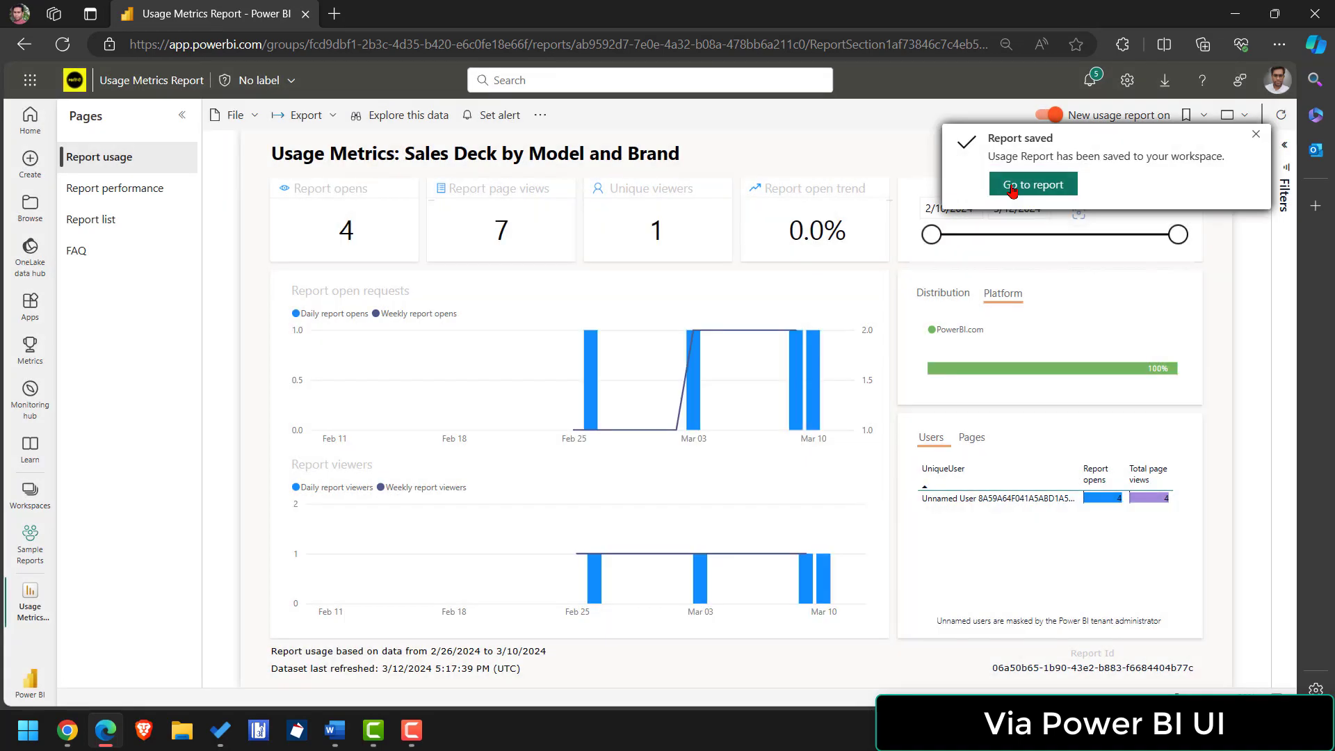
pyautogui.click(1013, 185)
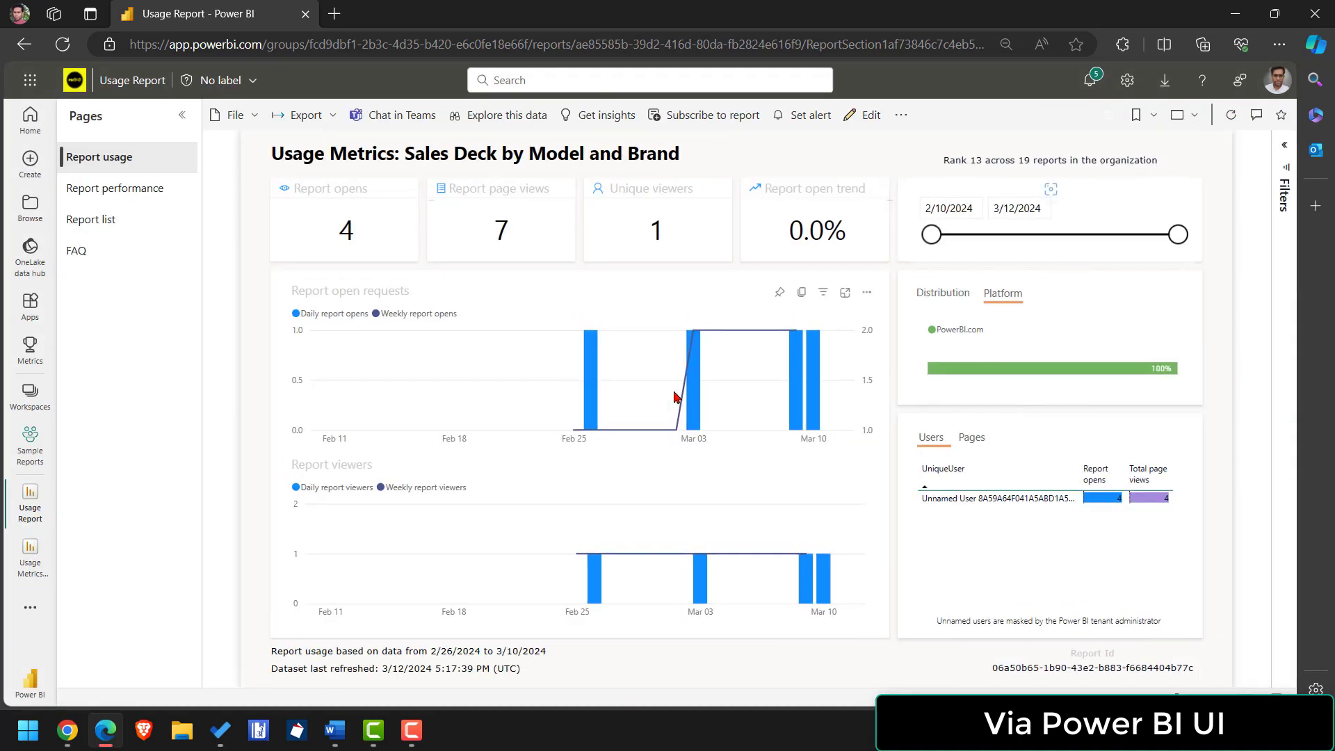
# Clear the ReportGuid filter in editing, save, and return to the Sample Reports workspace
pyautogui.click(866, 115)
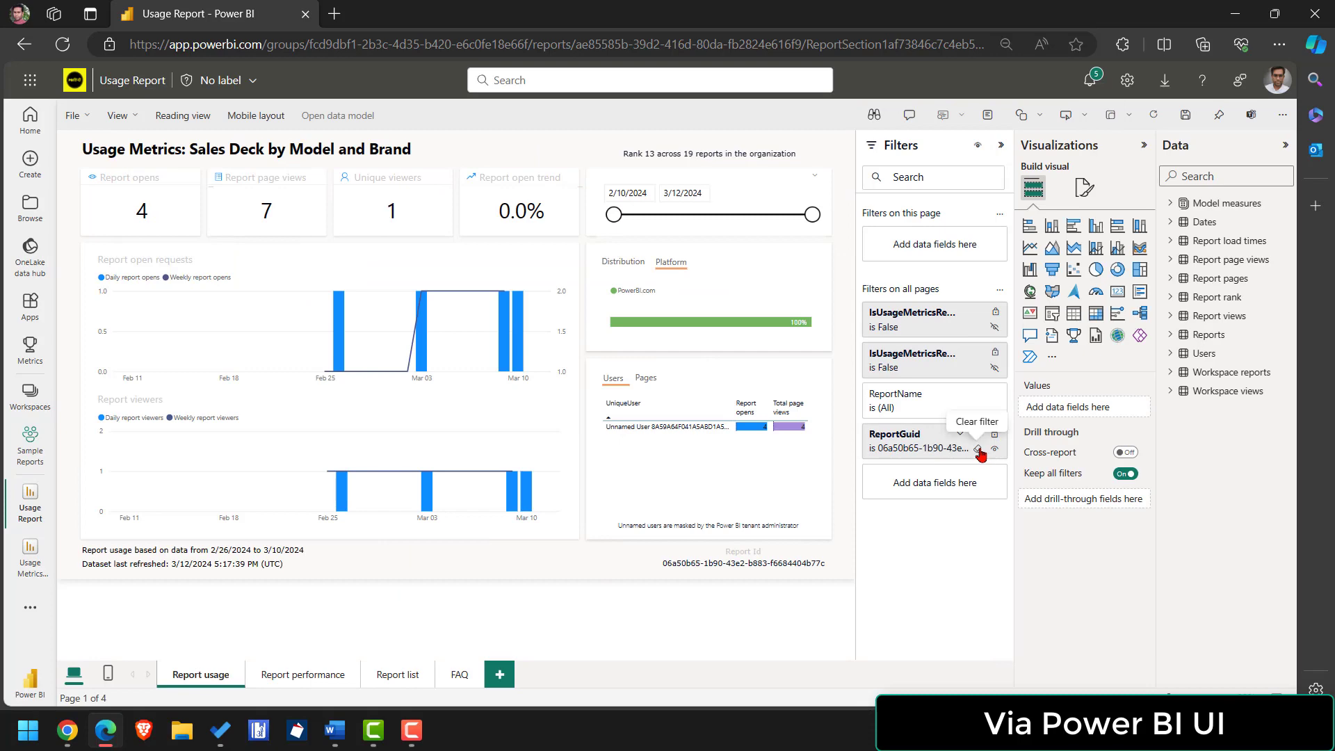
pyautogui.click(978, 448)
pyautogui.click(1187, 118)
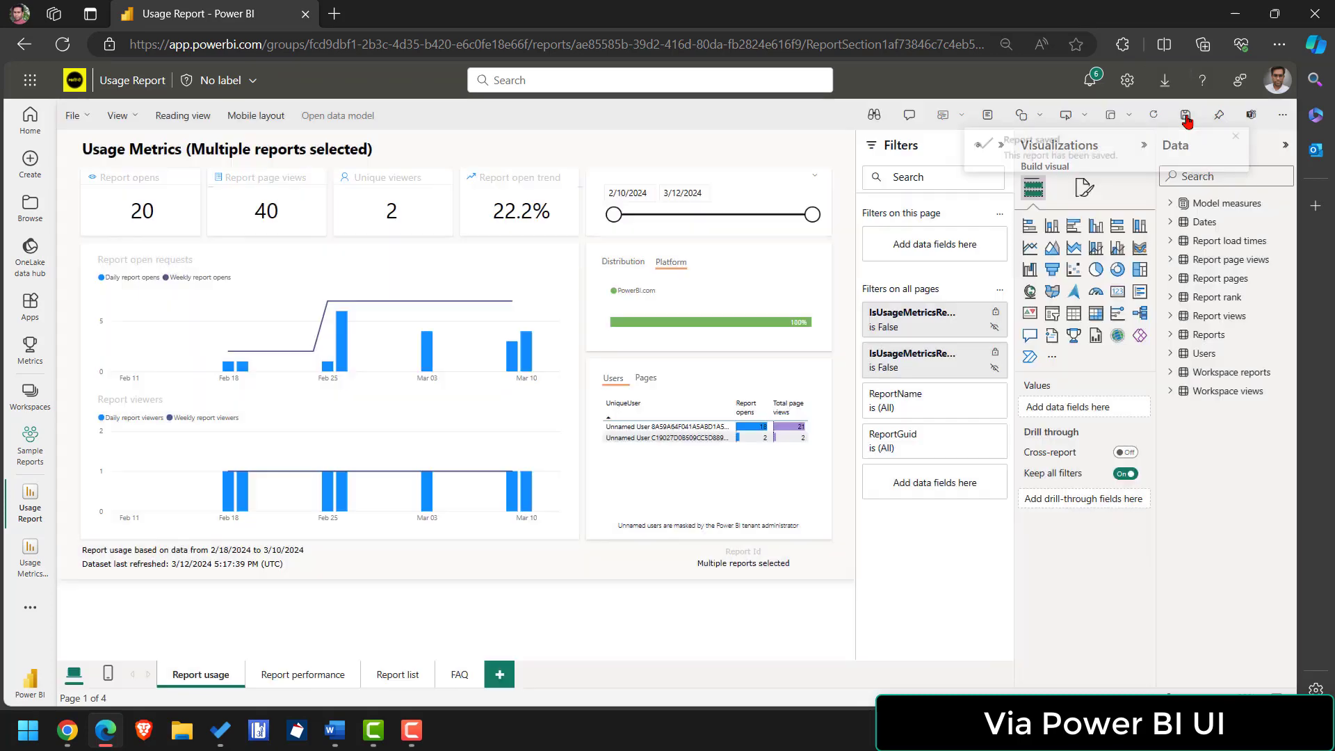
pyautogui.click(182, 115)
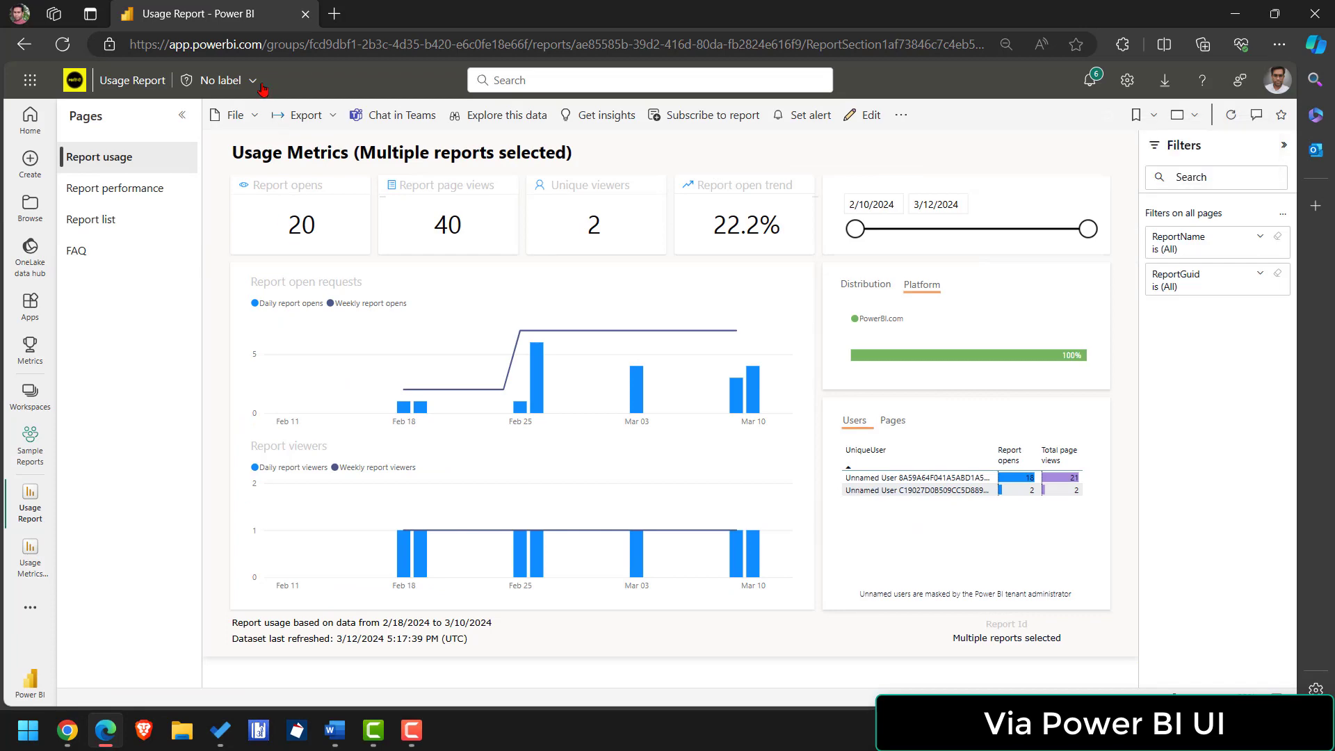
pyautogui.click(132, 80)
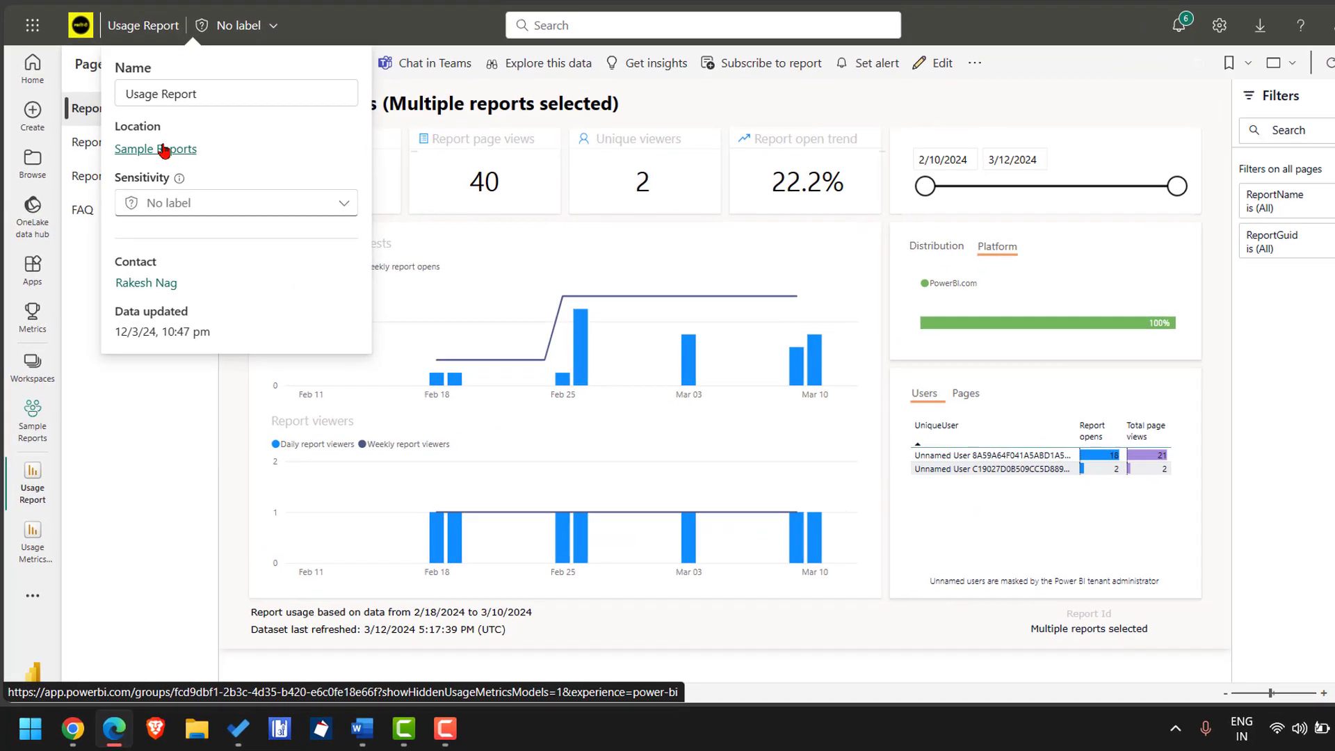
pyautogui.click(151, 194)
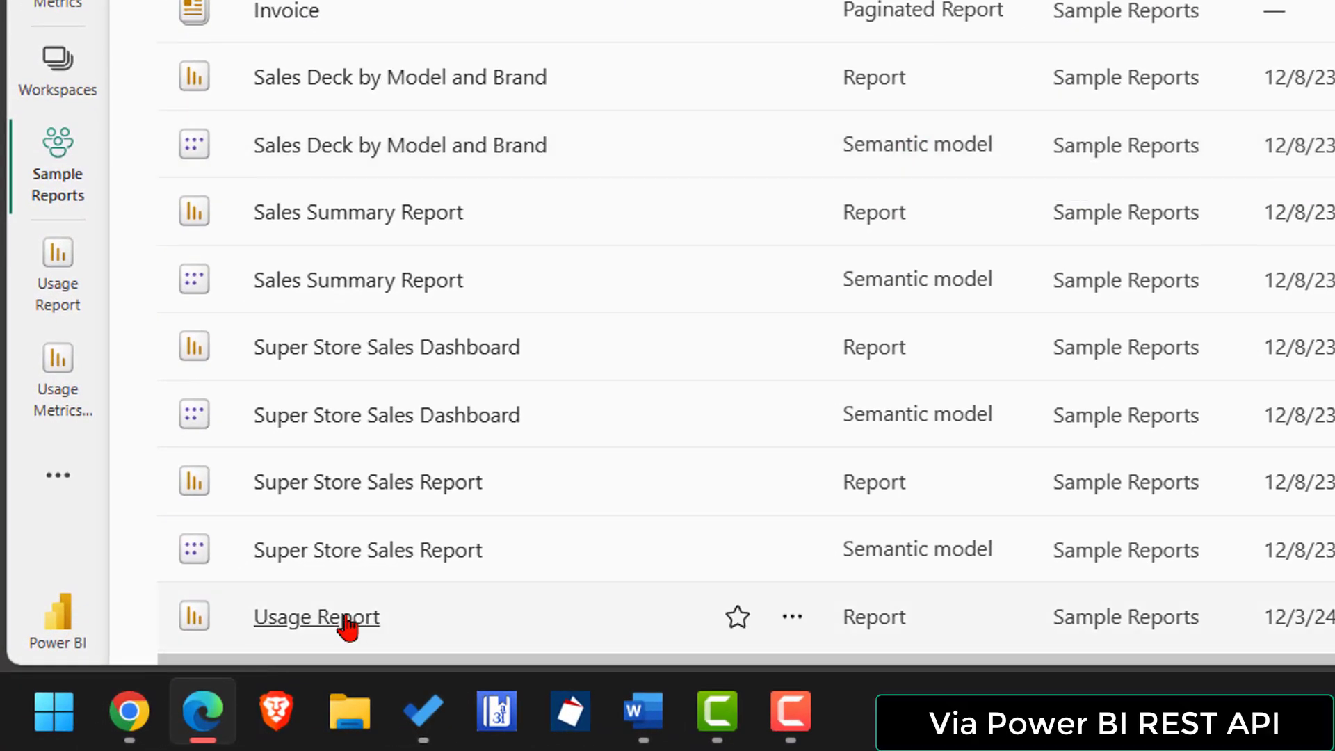
# Open the Usage Report's semantic model details and select the dataset ID after /datasets/ in its URL
pyautogui.click(346, 620)
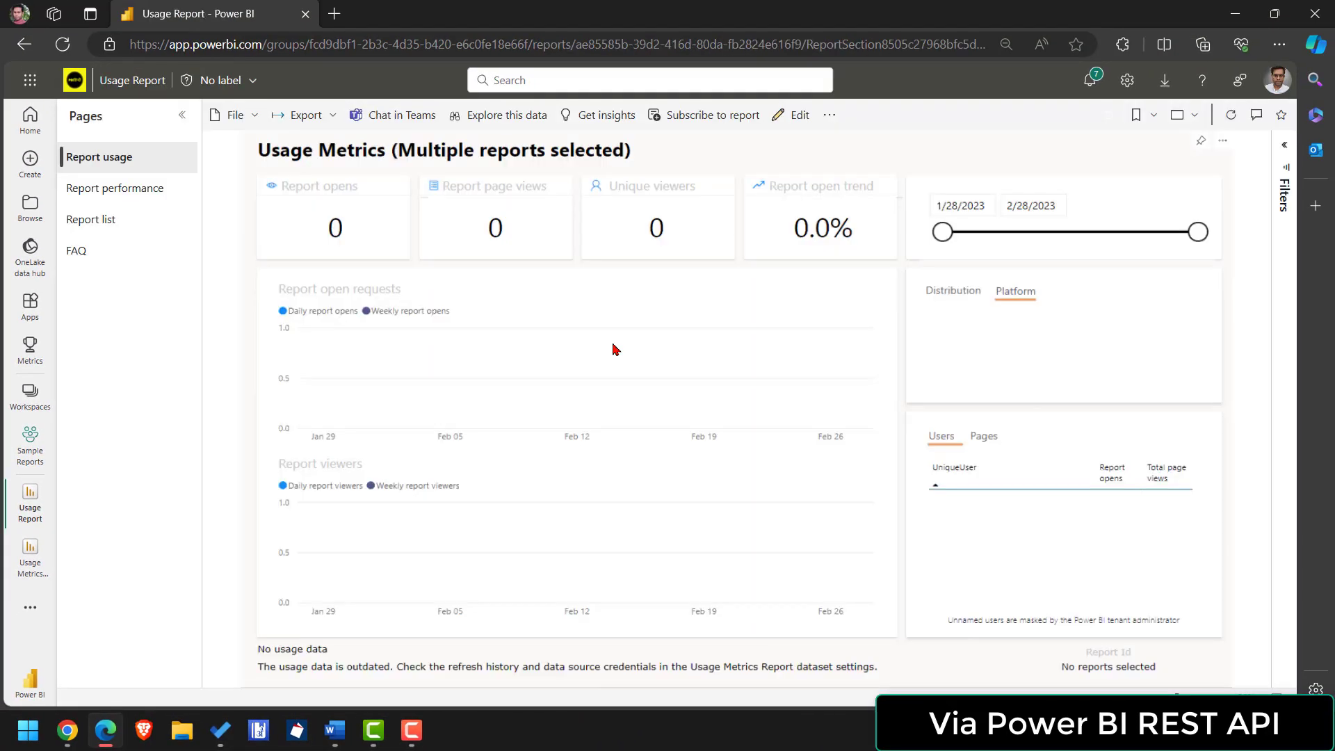
pyautogui.click(833, 114)
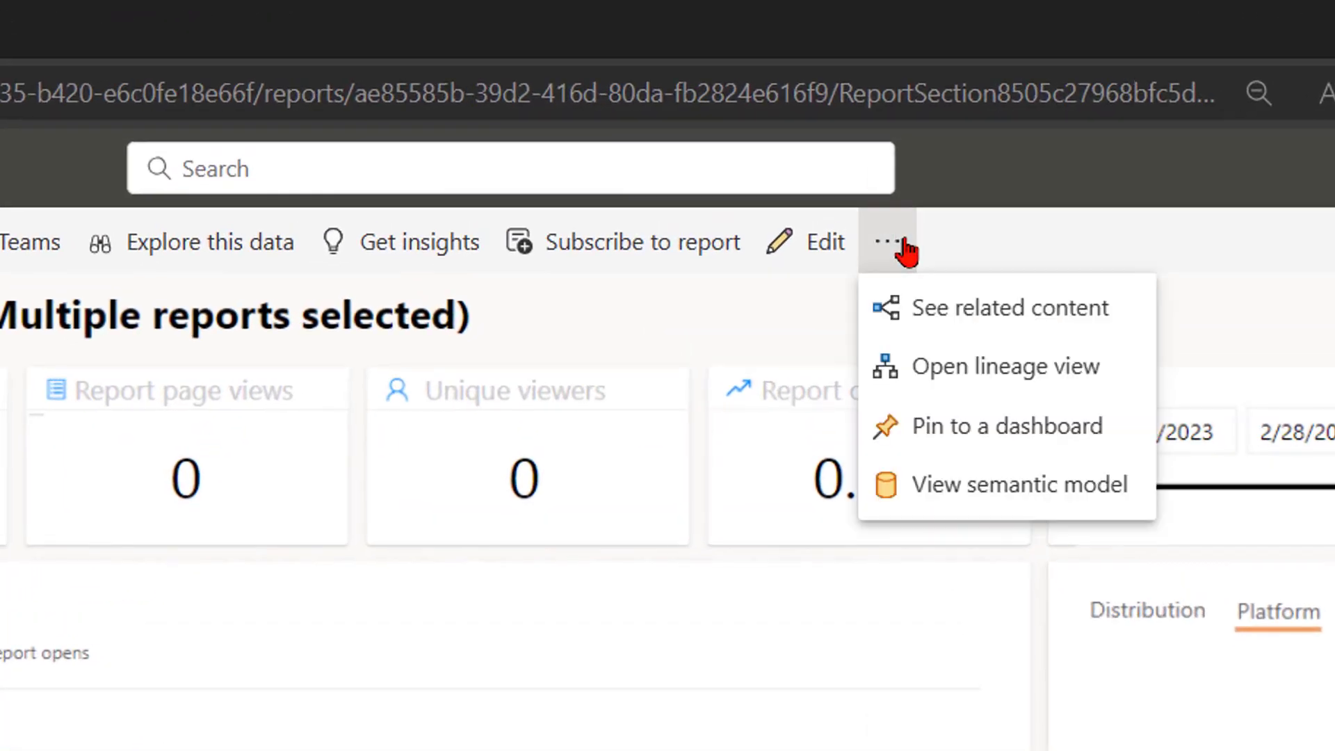
pyautogui.click(962, 489)
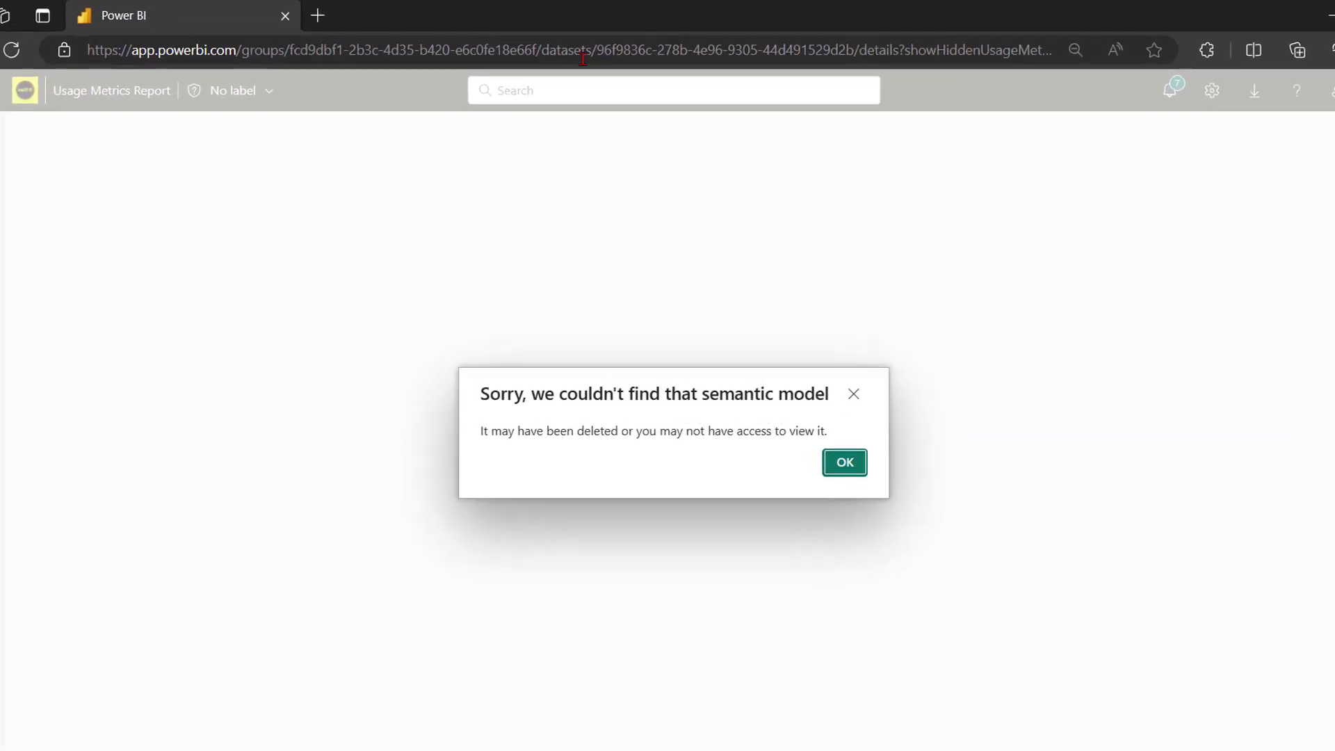
pyautogui.doubleClick(564, 54)
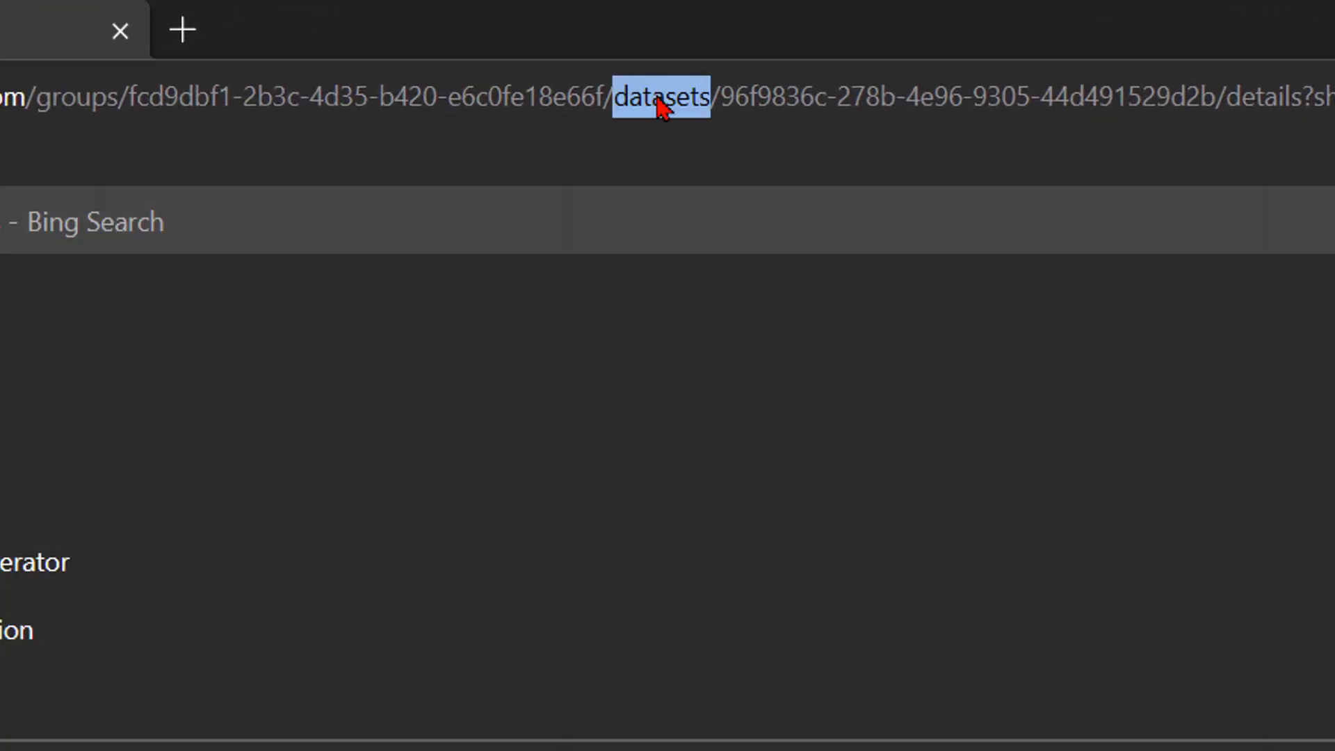
pyautogui.press('Right')
pyautogui.press('Right')
pyautogui.hotkey('shift', 'Right')
pyautogui.hotkey('shift', 'Right')
pyautogui.hotkey('shift', 'Right')
pyautogui.hotkey('shift', 'Right')
pyautogui.hotkey('shift', 'Right')
pyautogui.hotkey('shift', 'Right')
pyautogui.hotkey('shift', 'Right')
pyautogui.hotkey('shift', 'Right')
pyautogui.hotkey('shift', 'Right')
pyautogui.hotkey('shift', 'Right')
pyautogui.hotkey('shift', 'Right')
pyautogui.hotkey('shift', 'Right')
pyautogui.hotkey('shift', 'Right')
pyautogui.hotkey('shift', 'Right')
pyautogui.hotkey('shift', 'Right')
pyautogui.hotkey('shift', 'Right')
pyautogui.hotkey('shift', 'Right')
pyautogui.hotkey('shift', 'Right')
pyautogui.hotkey('shift', 'Right')
pyautogui.hotkey('shift', 'Right')
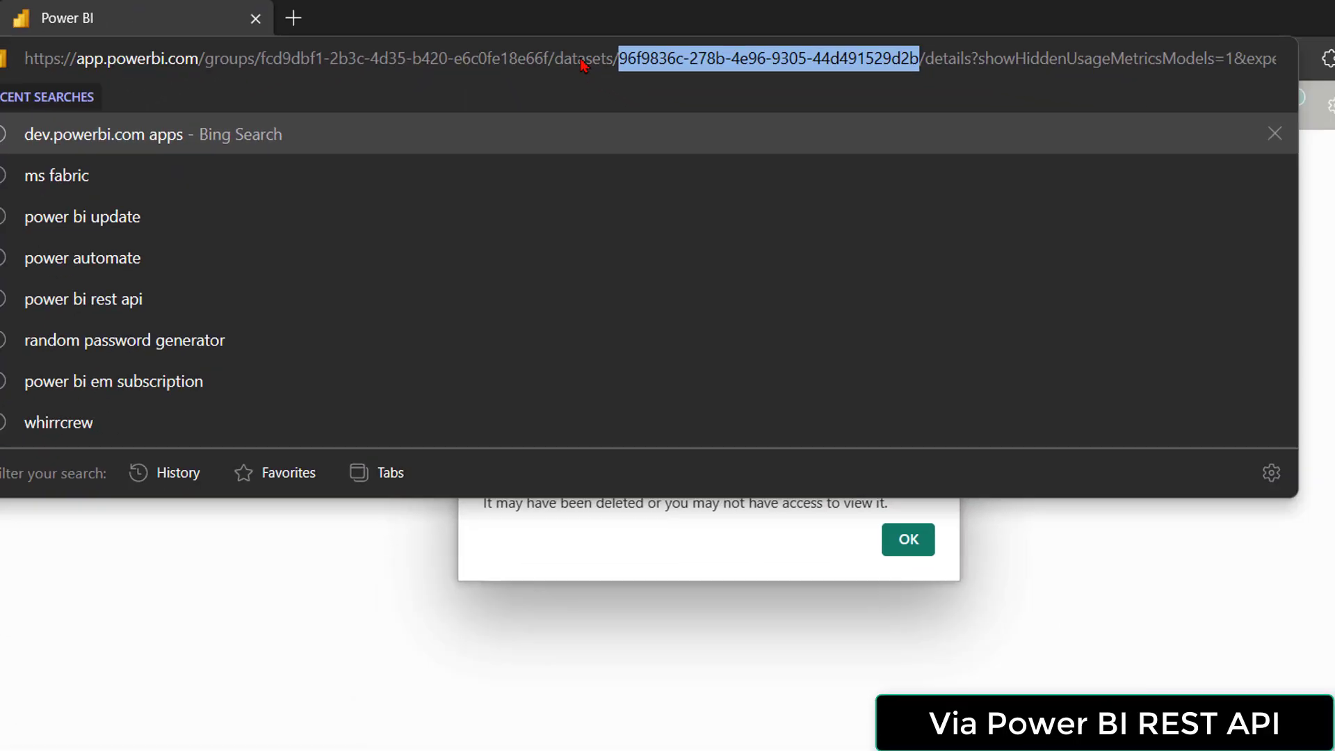
# Search 'power bi rest api' and open the Try It form for Datasets - Delete Dataset In Group
pyautogui.click(182, 29)
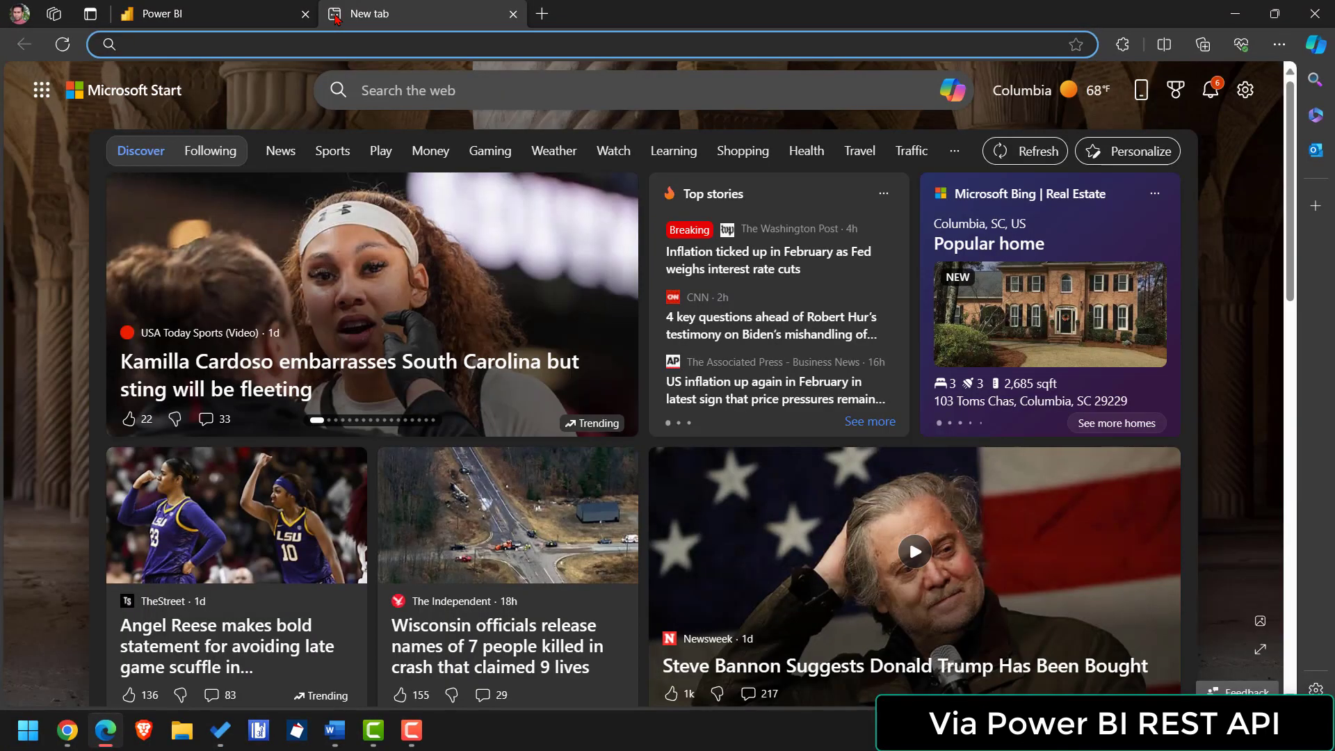
pyautogui.write('power bi res')
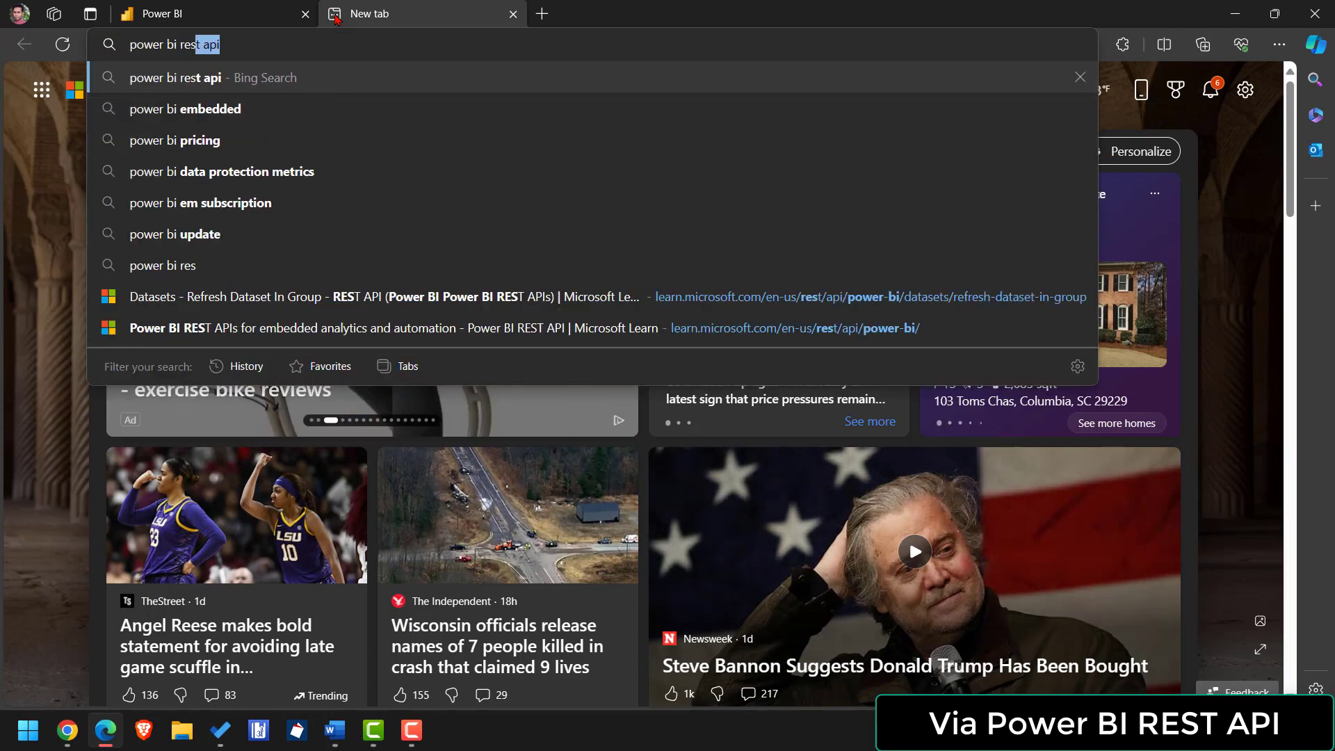
pyautogui.write('t api')
pyautogui.press('Return')
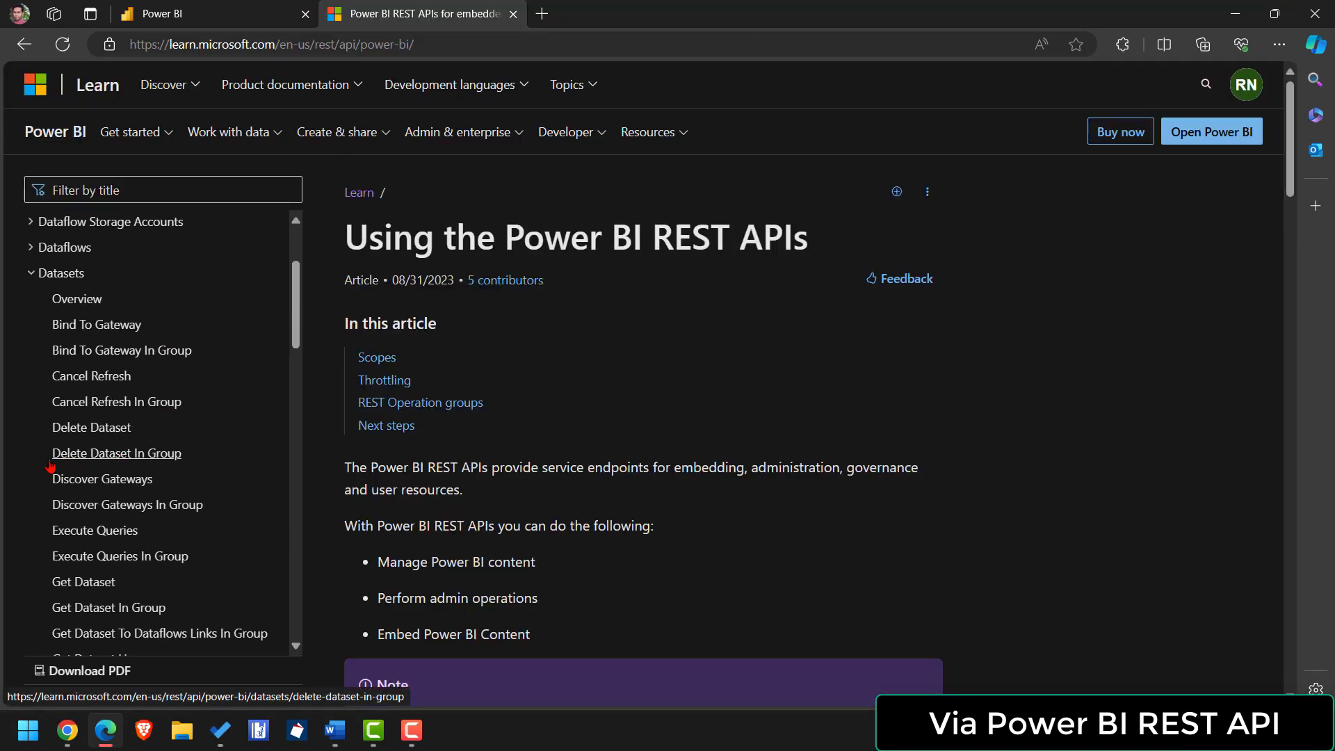
pyautogui.click(95, 458)
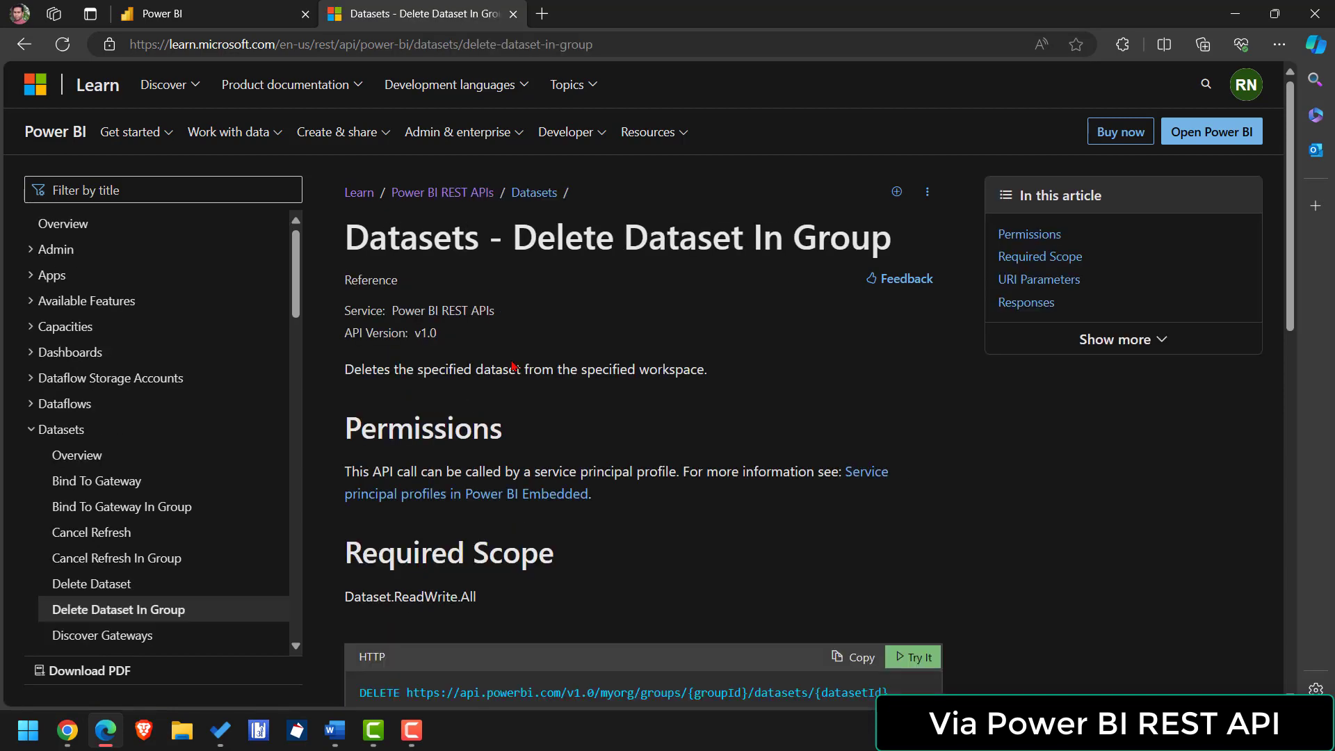
pyautogui.scroll(-5, 513, 367)
pyautogui.click(919, 350)
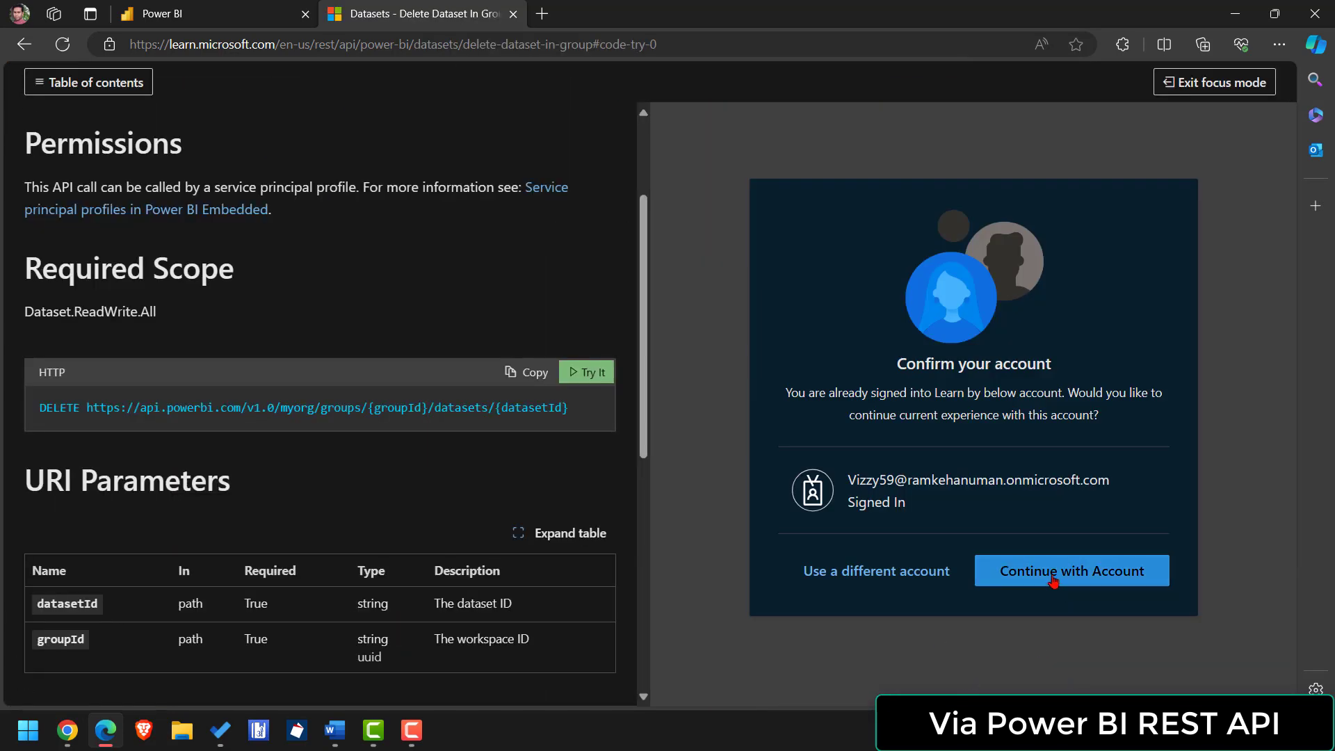
pyautogui.click(1060, 571)
# Fill in datasetId and groupId with the usage metrics model and workspace IDs and run, getting 200
pyautogui.hotkey('ctrl', 'v')
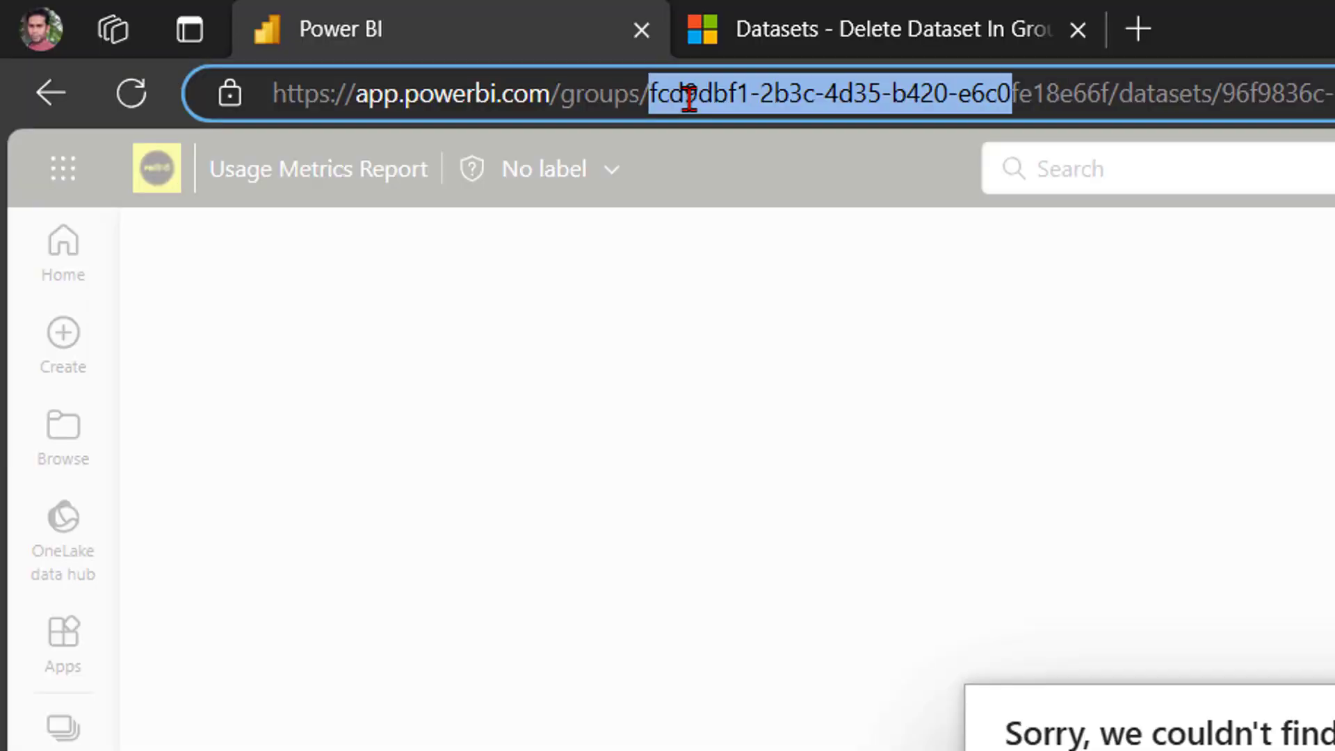
pyautogui.hotkey('shift', 'Right')
pyautogui.hotkey('shift', 'Right')
pyautogui.hotkey('shift', 'Right')
pyautogui.hotkey('shift', 'Right')
pyautogui.hotkey('shift', 'Right')
pyautogui.hotkey('shift', 'Right')
pyautogui.hotkey('shift', 'Right')
pyautogui.hotkey('shift', 'Right')
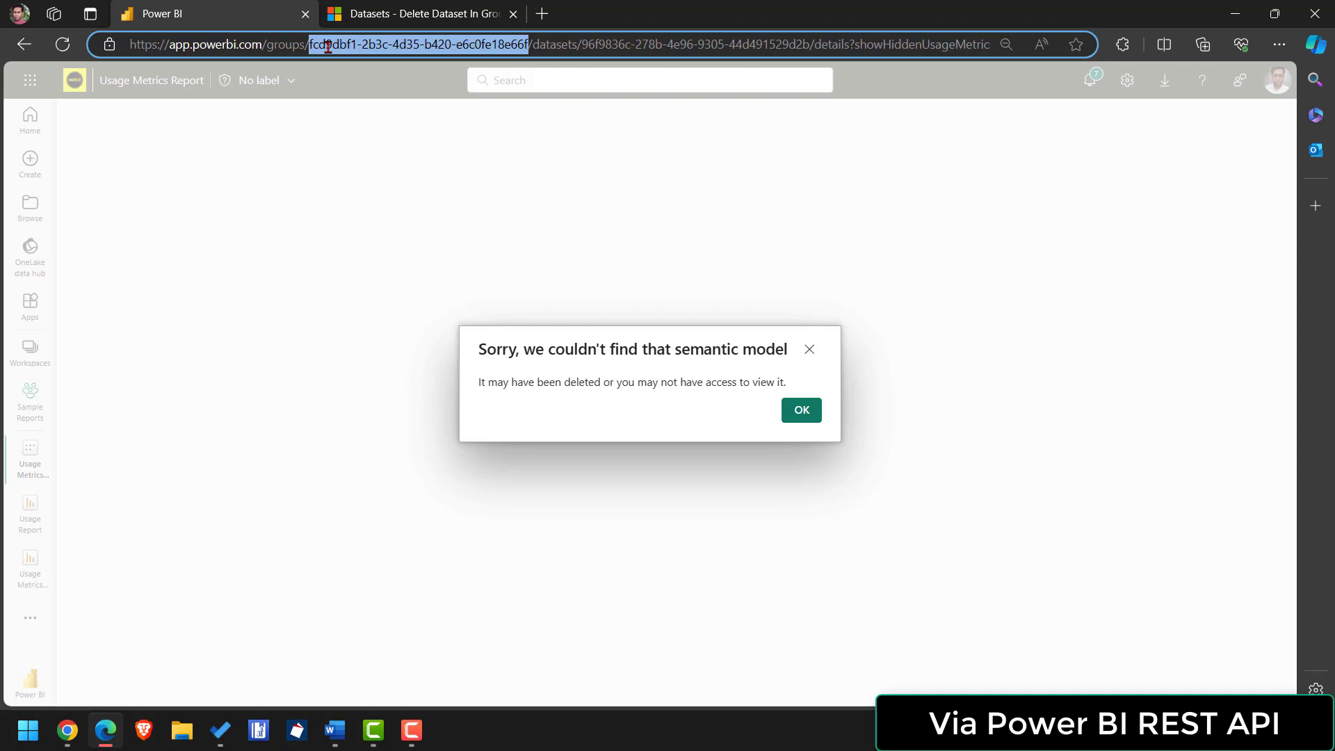
pyautogui.click(417, 13)
pyautogui.click(1106, 498)
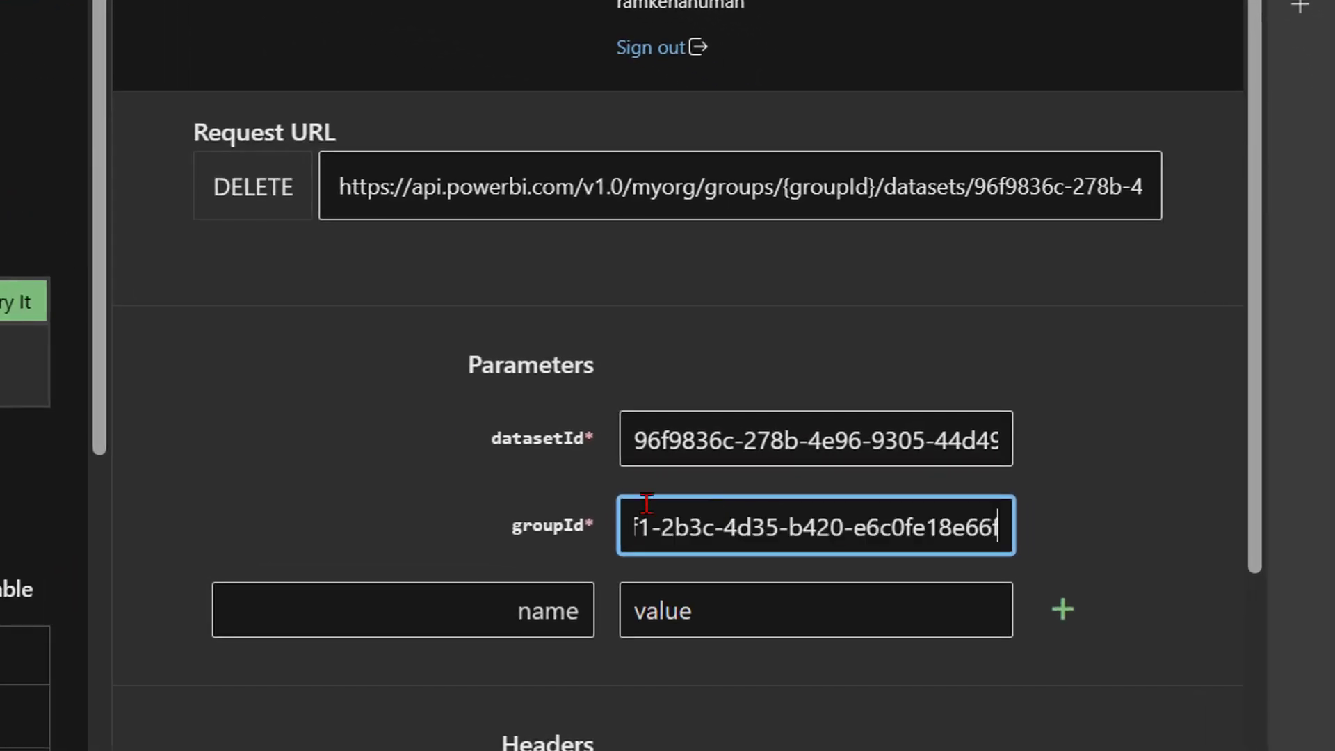
pyautogui.scroll(-5, 521, 469)
pyautogui.click(359, 695)
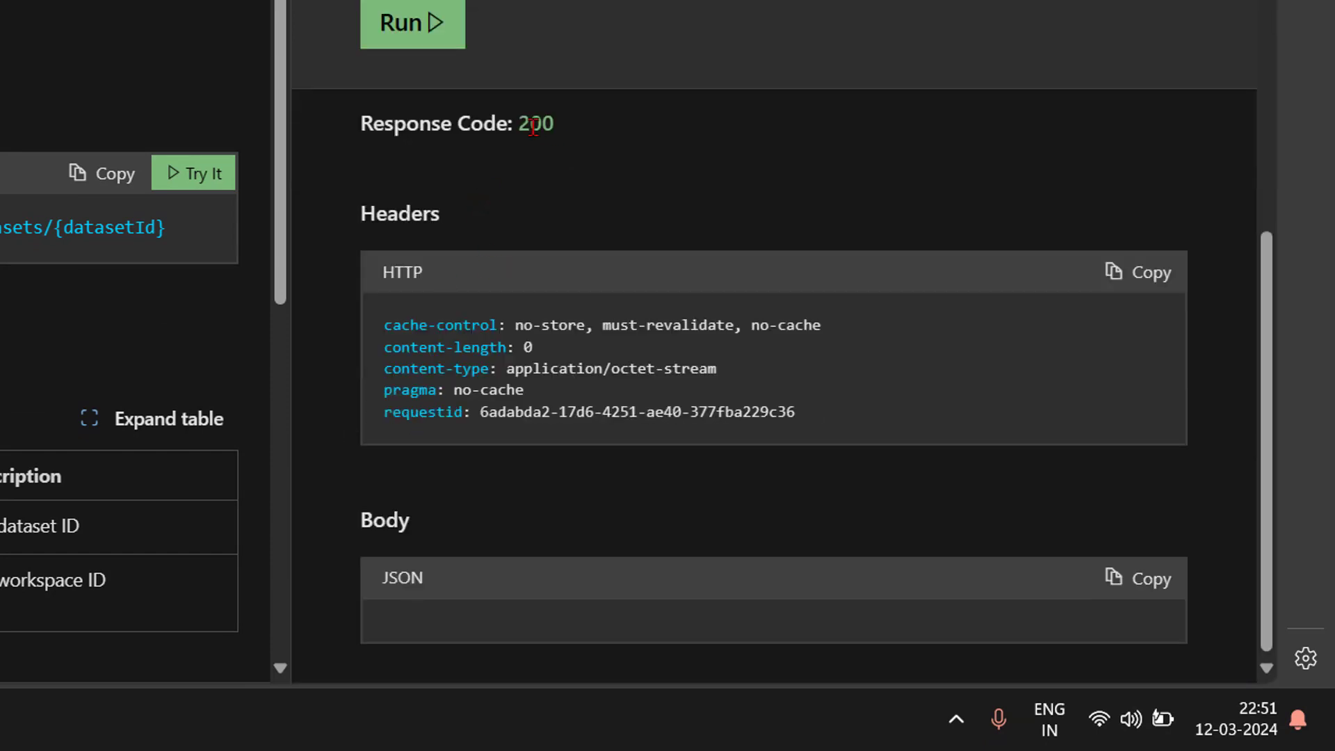
pyautogui.doubleClick(532, 127)
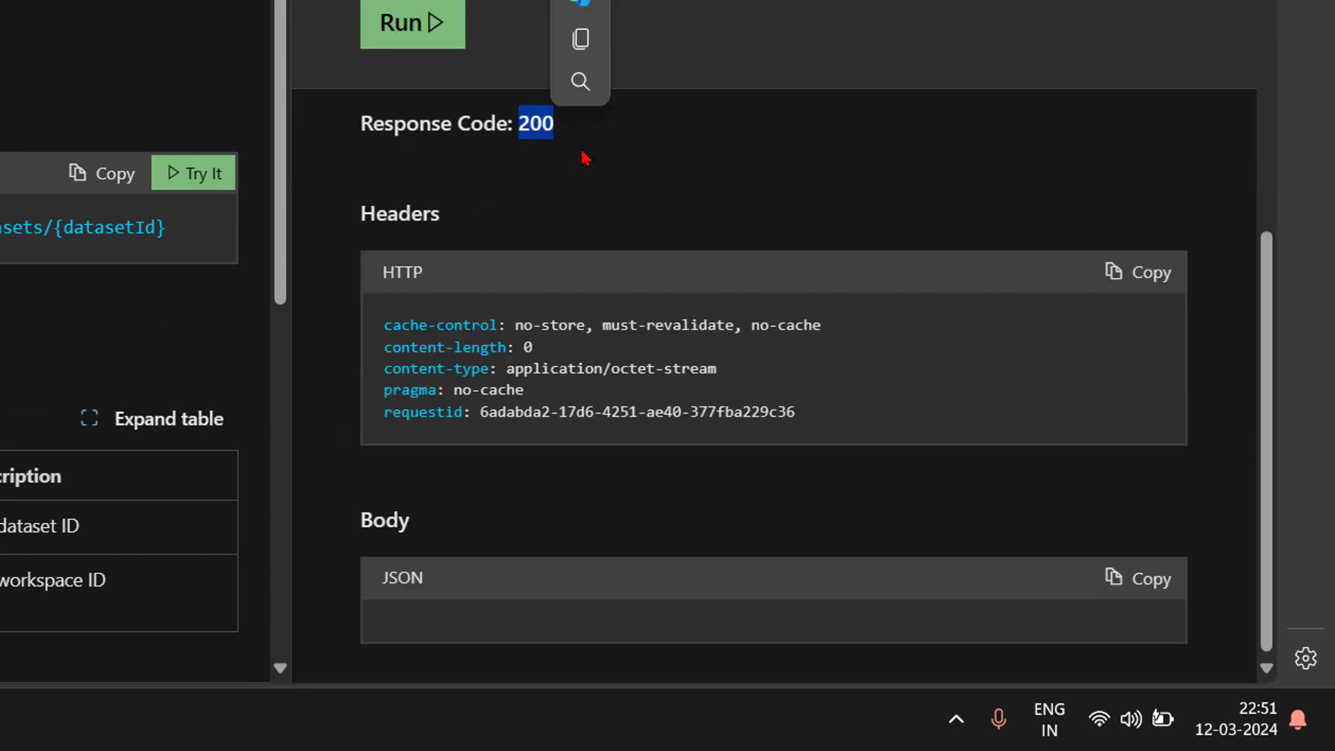
pyautogui.click(445, 182)
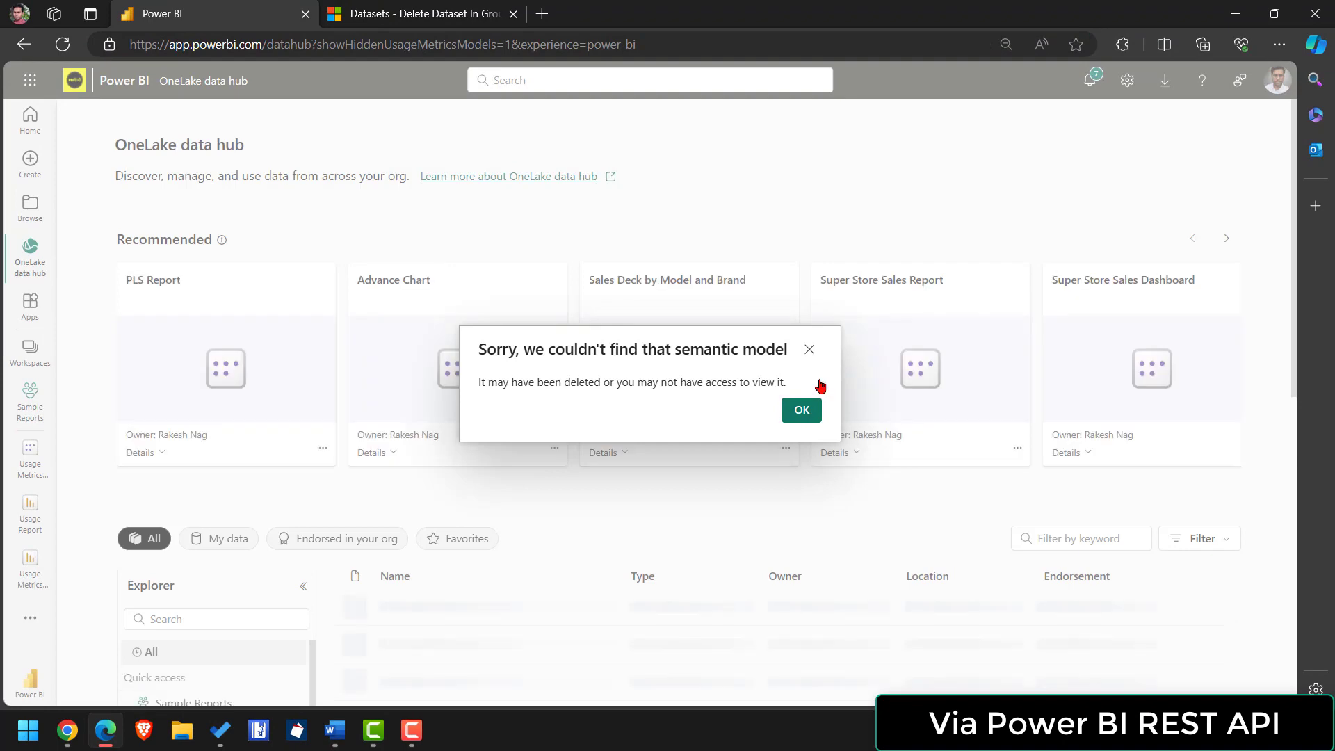
# Dismiss the 'couldn't find that semantic model' message and open the Sample Reports workspace
pyautogui.click(810, 356)
pyautogui.hotkey('ctrl', 'l')
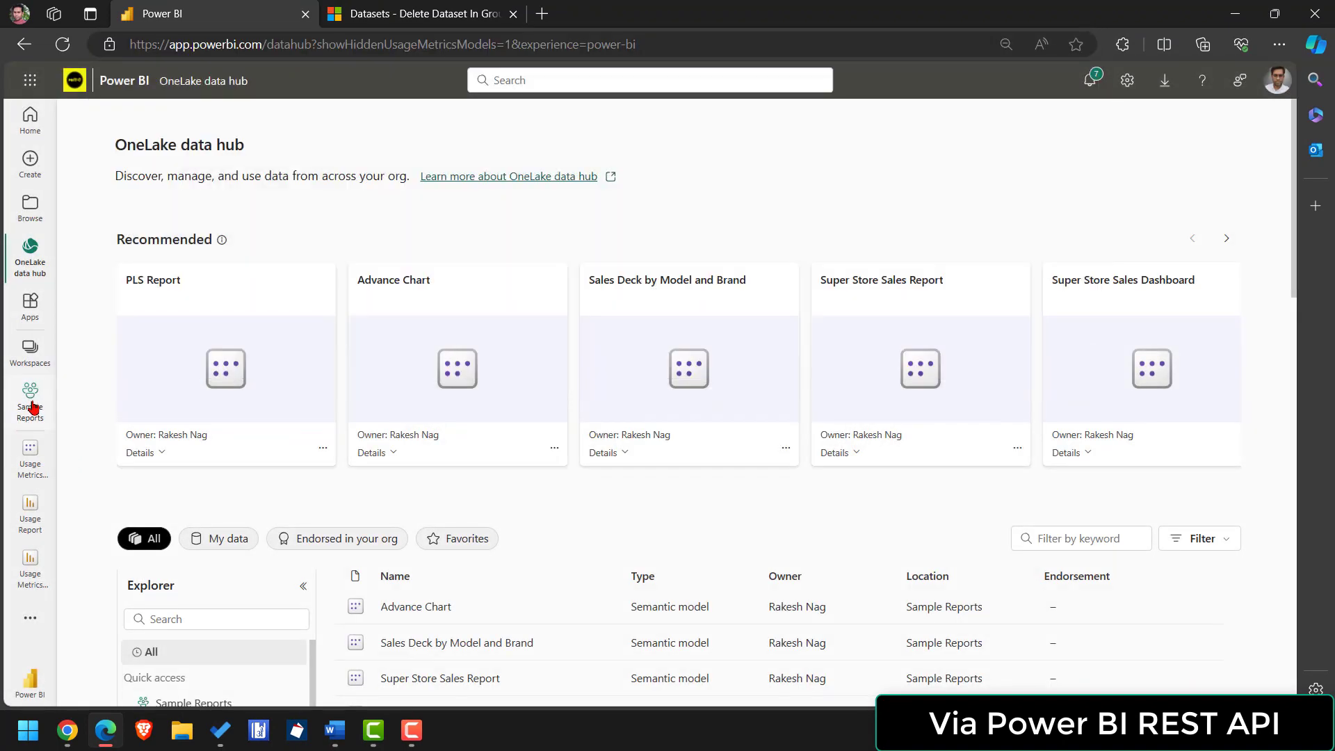
pyautogui.click(30, 400)
pyautogui.hotkey('ctrl', 'l')
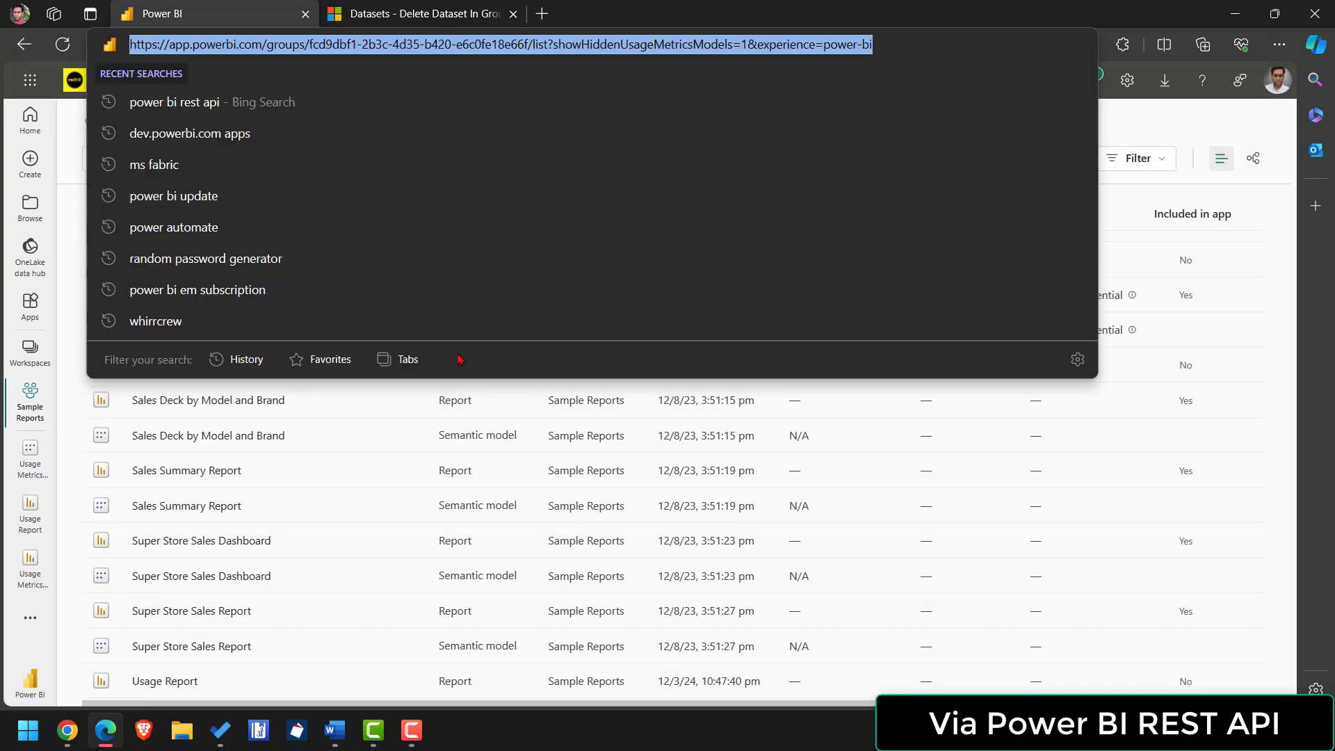
pyautogui.press('Escape')
# Scroll the workspace list, briefly filtering it by a pasted keyword and then clearing it
pyautogui.scroll(2, 427, 365)
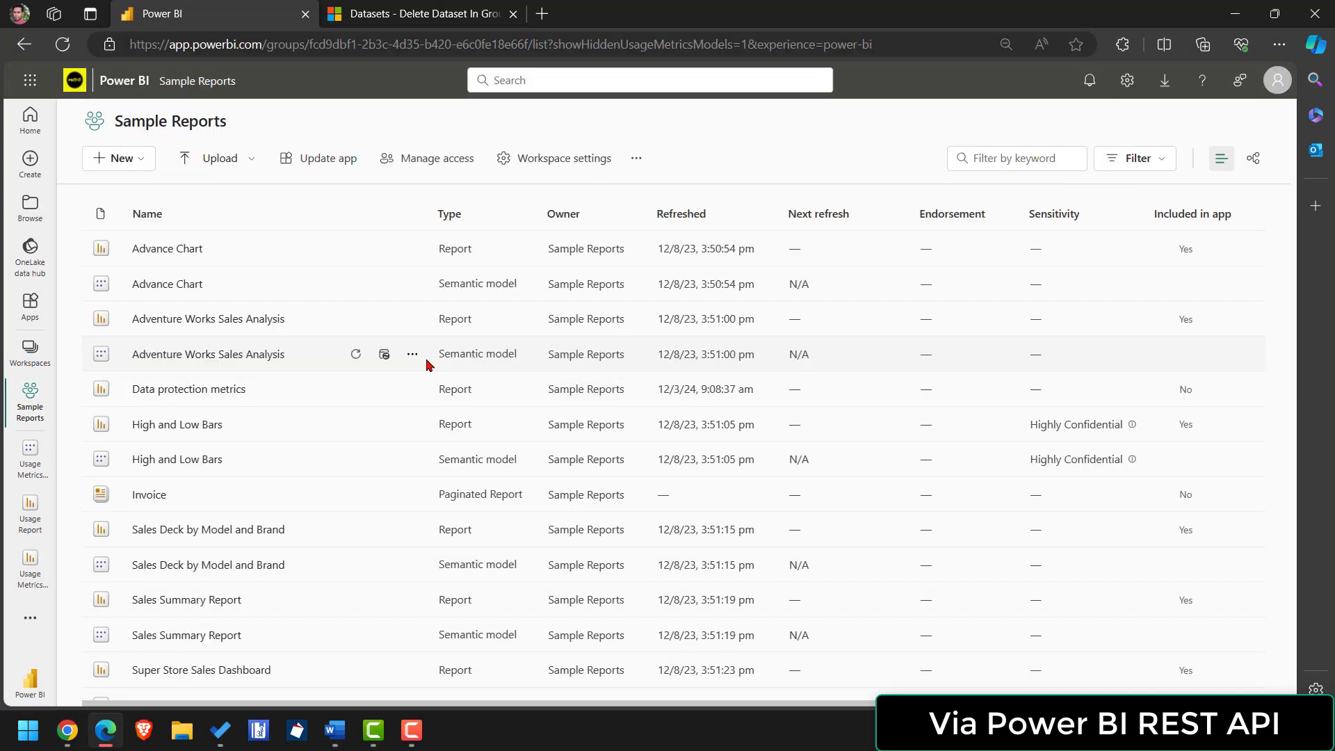
pyautogui.scroll(-1, 288, 478)
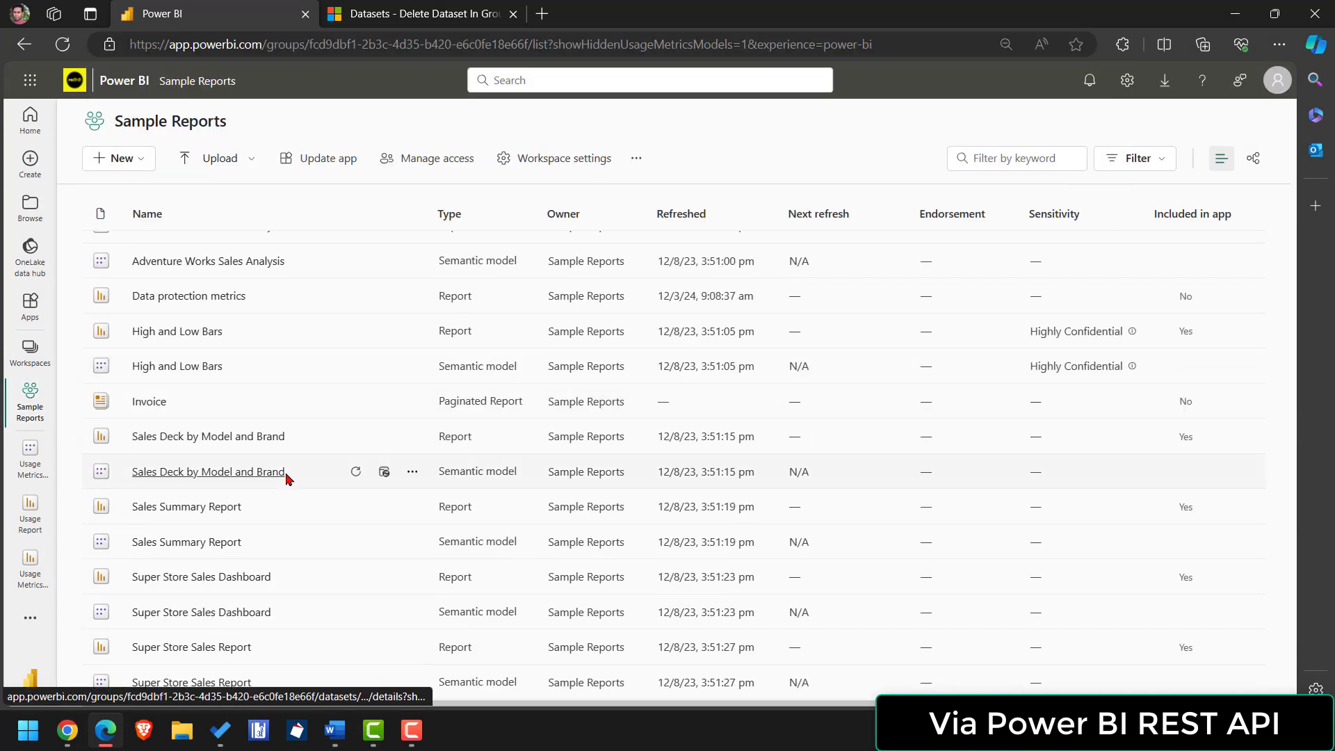
pyautogui.click(1022, 158)
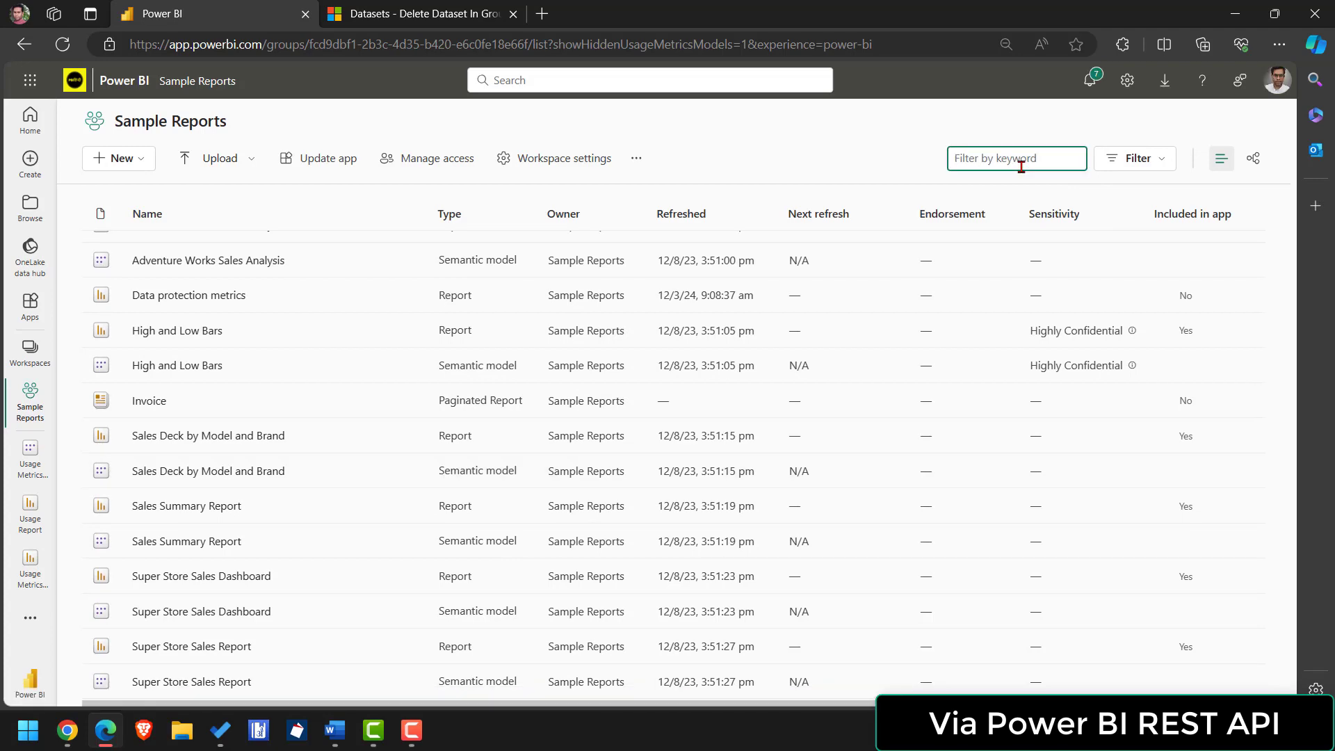
pyautogui.hotkey('ctrl', 'v')
pyautogui.press('BackSpace')
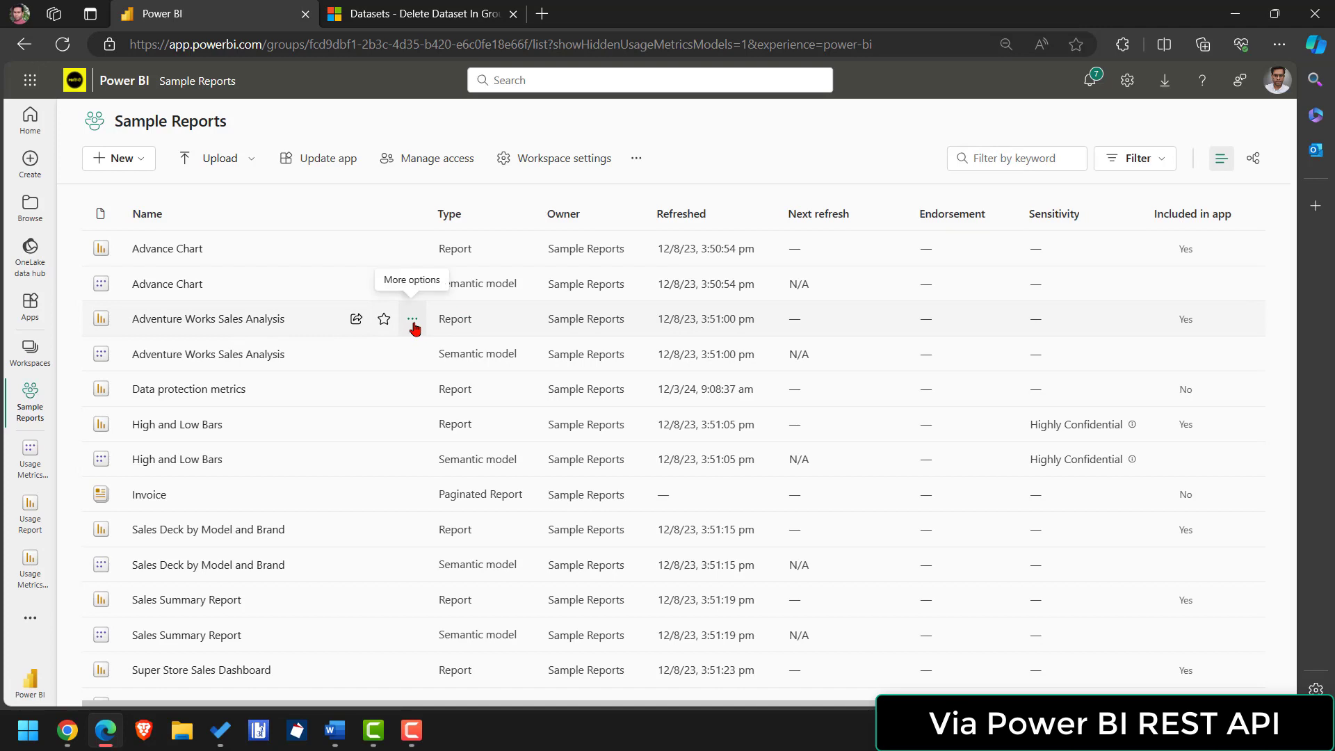
# Generate and open the usage metrics report for Adventure Works Sales Analysis
pyautogui.click(413, 324)
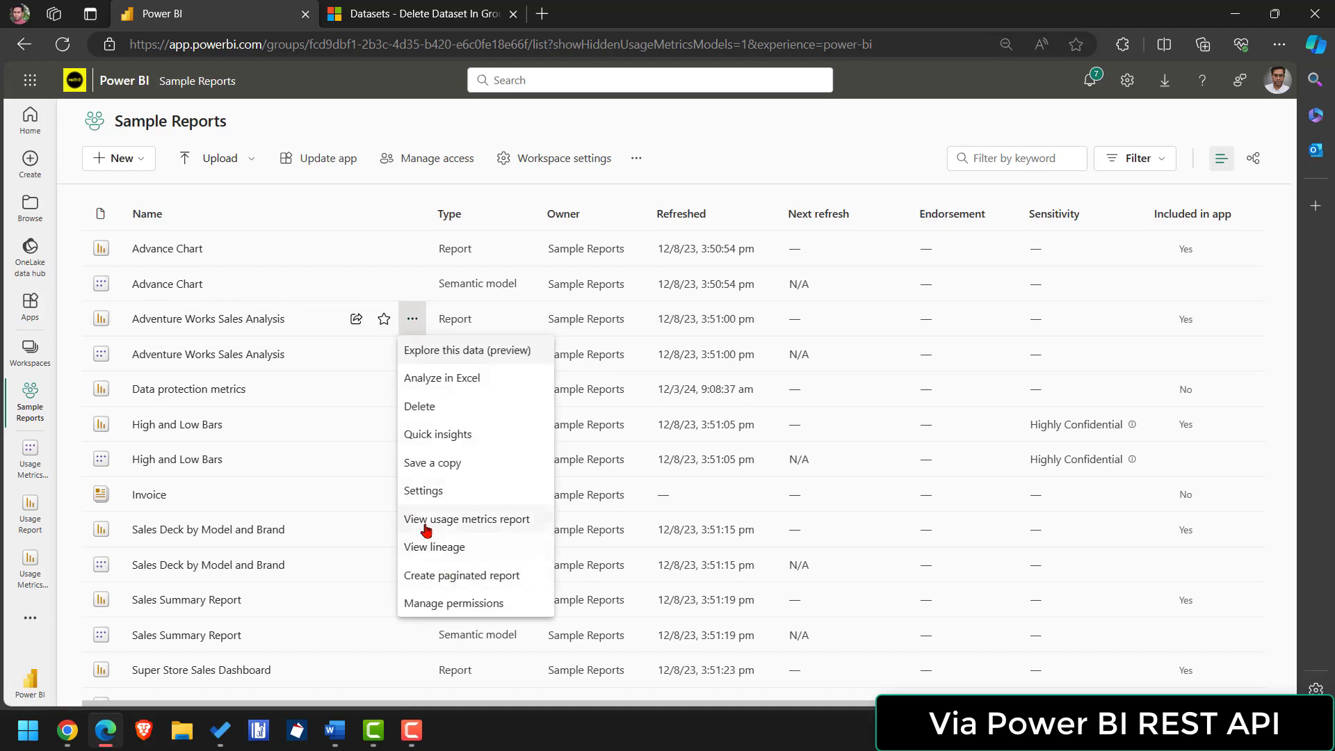
pyautogui.click(426, 520)
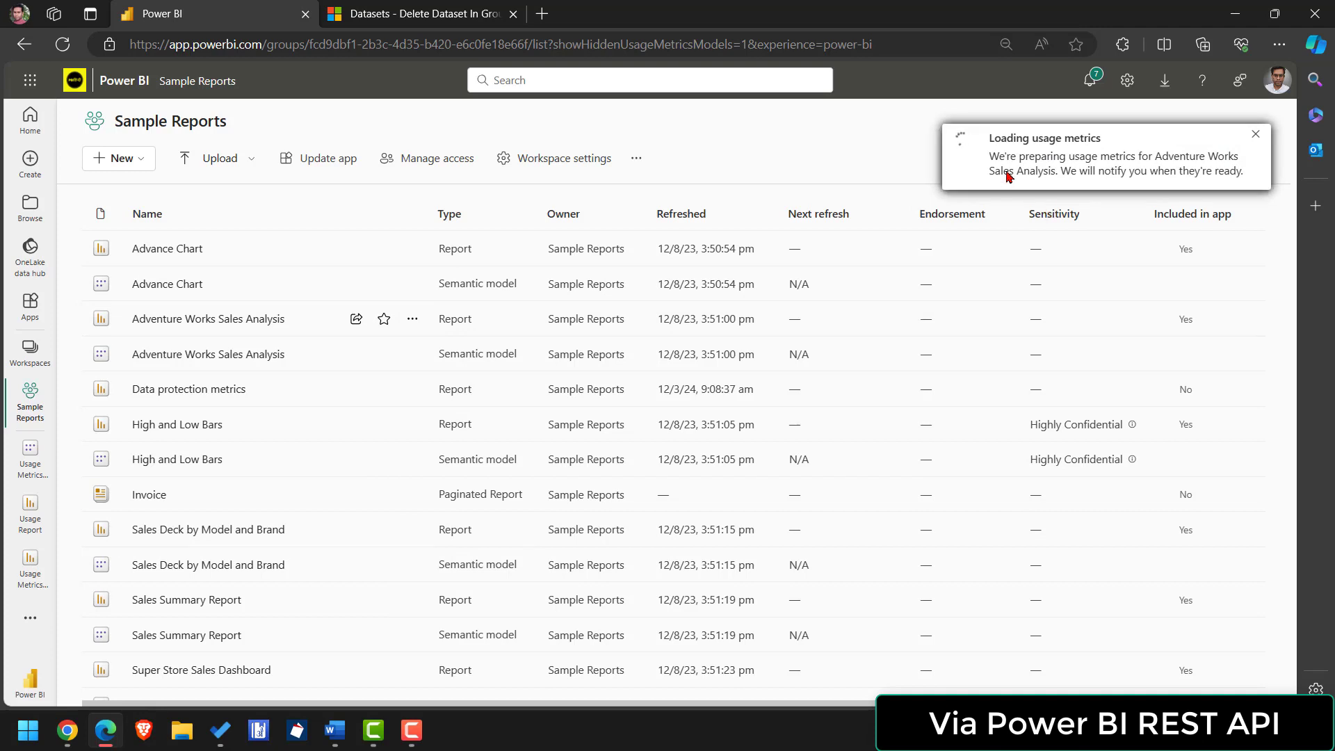
pyautogui.click(1015, 200)
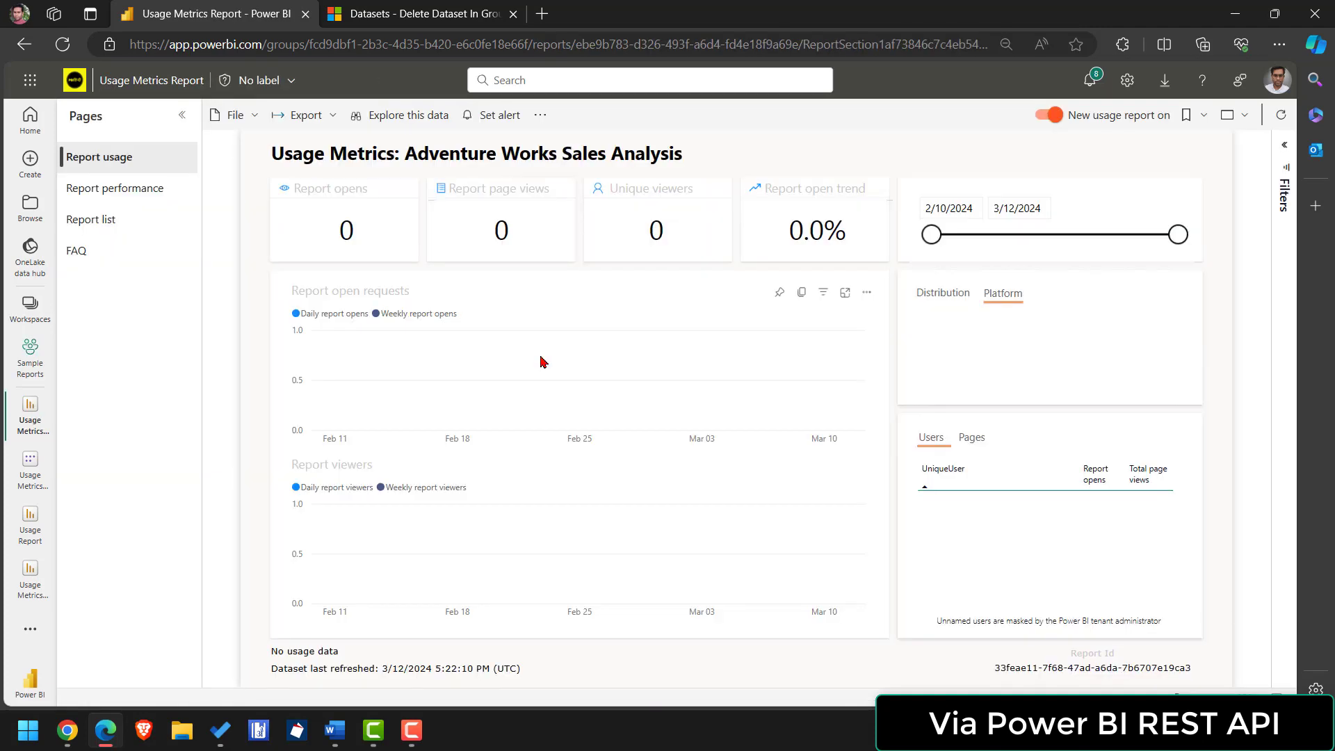
pyautogui.click(235, 115)
# Save a copy of the usage metrics report named Usage Report in the workspace
pyautogui.click(261, 141)
pyautogui.click(612, 363)
pyautogui.click(616, 421)
pyautogui.click(673, 453)
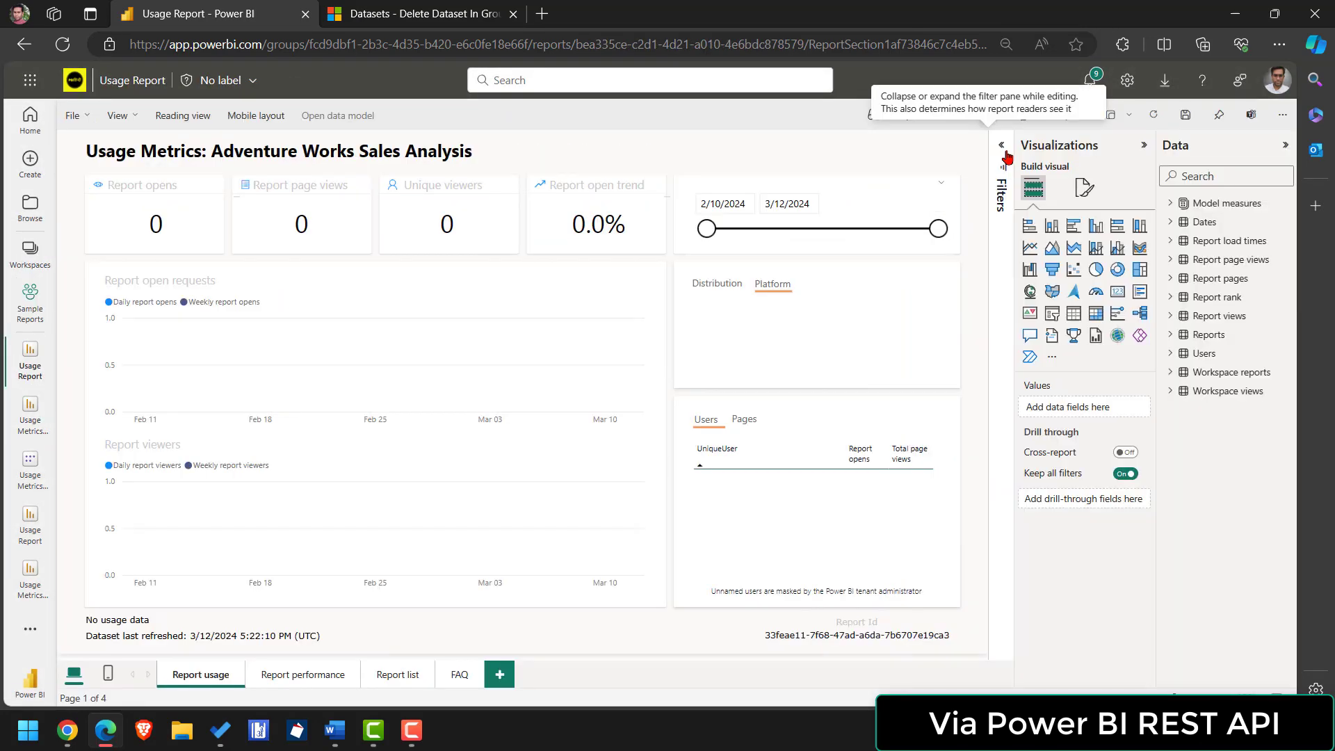
# Clear the ReportGuid filter, save the report, and return to Reading view showing all reports
pyautogui.click(1003, 148)
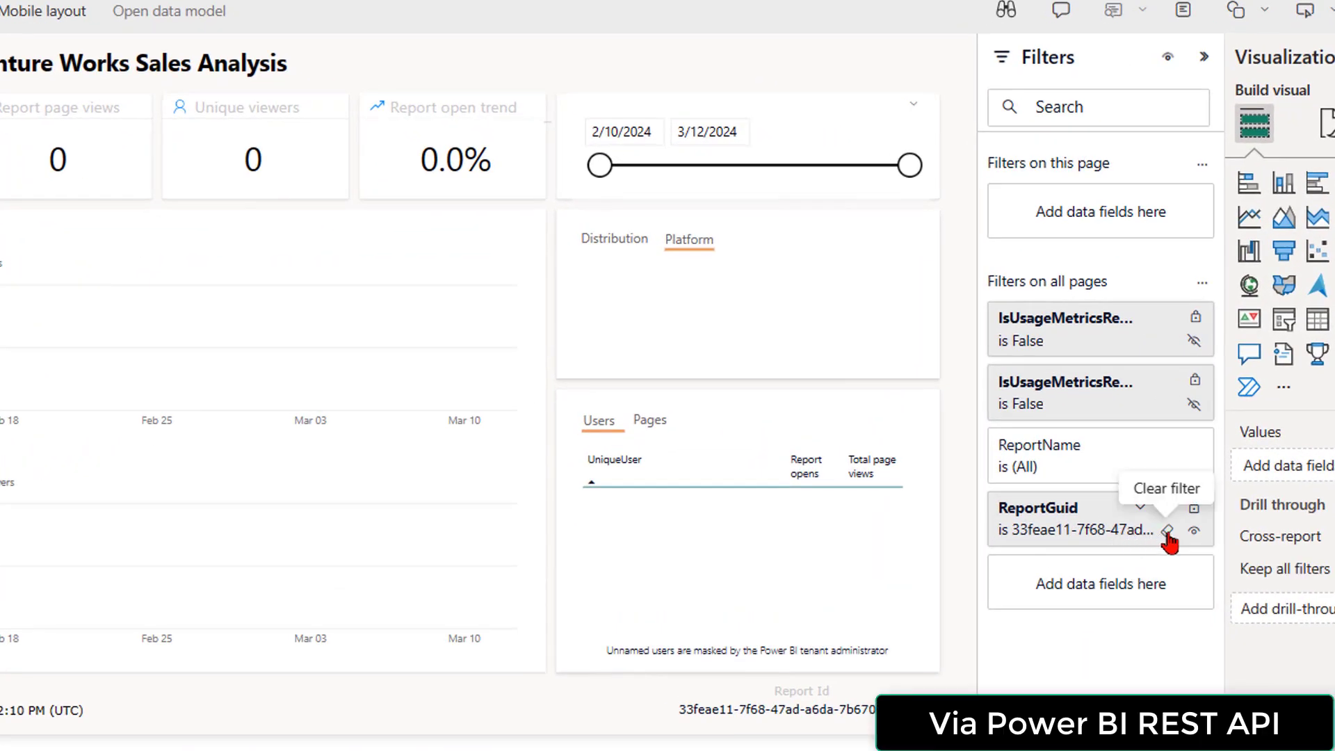
pyautogui.click(1167, 531)
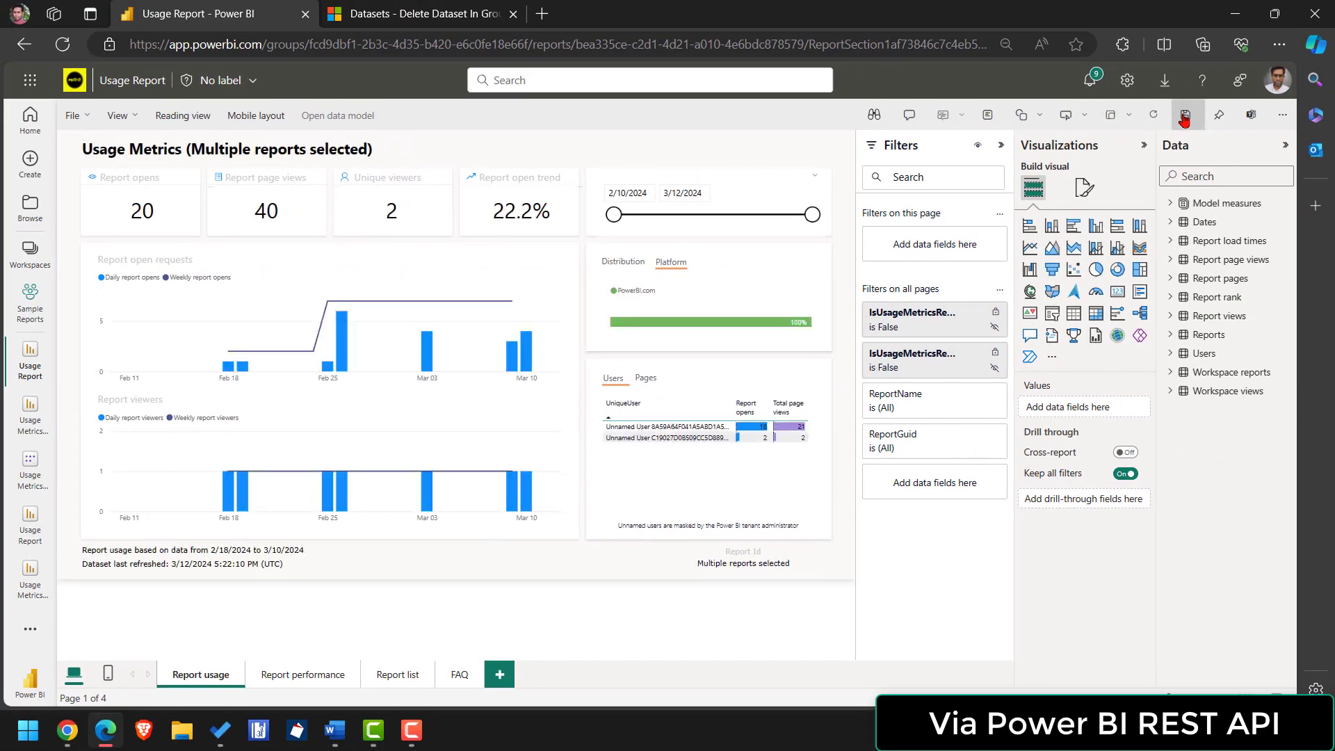
pyautogui.click(1186, 115)
pyautogui.click(183, 116)
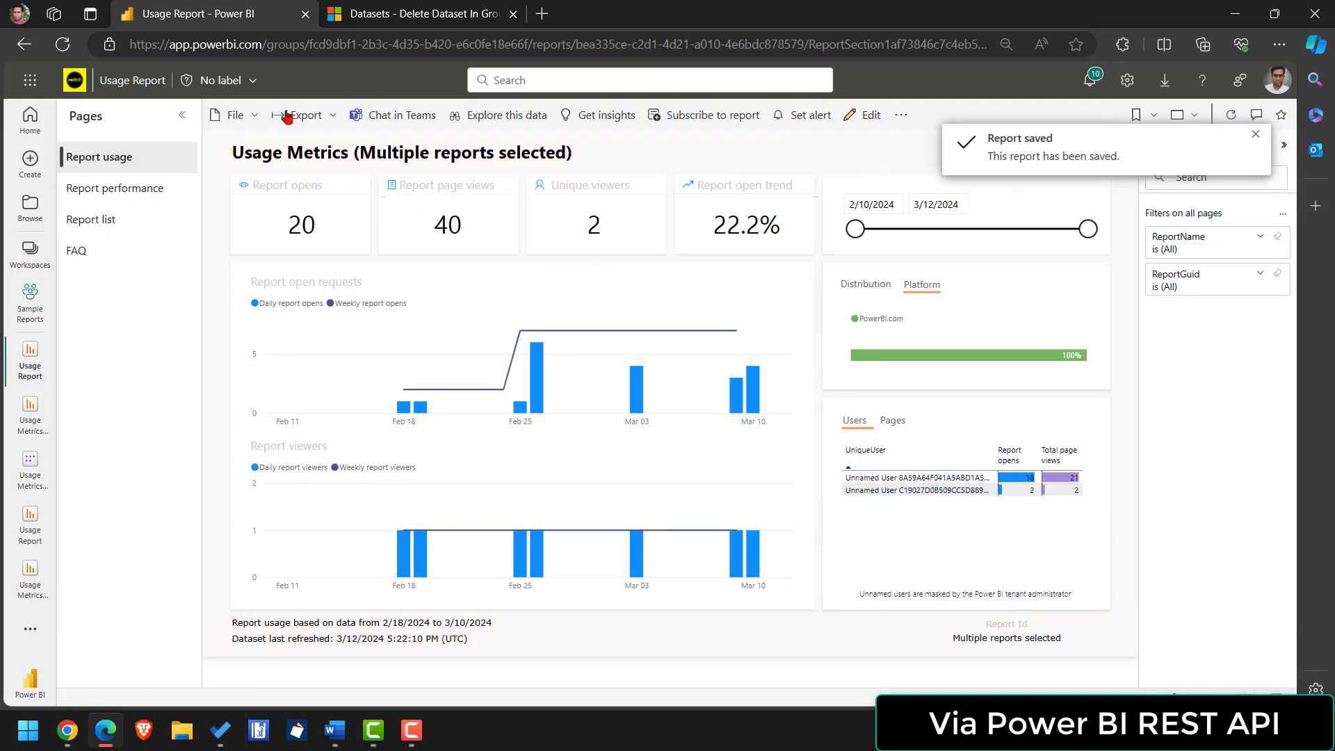
pyautogui.click(132, 80)
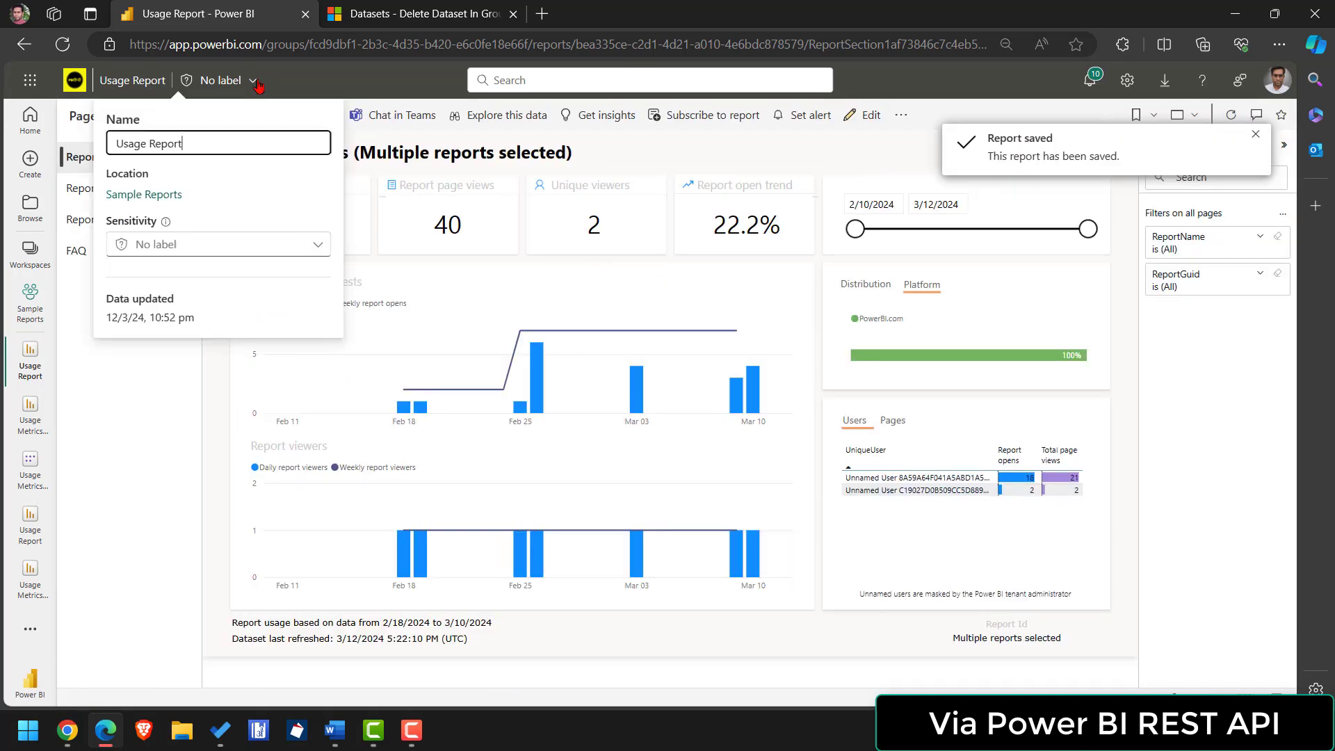
pyautogui.click(155, 196)
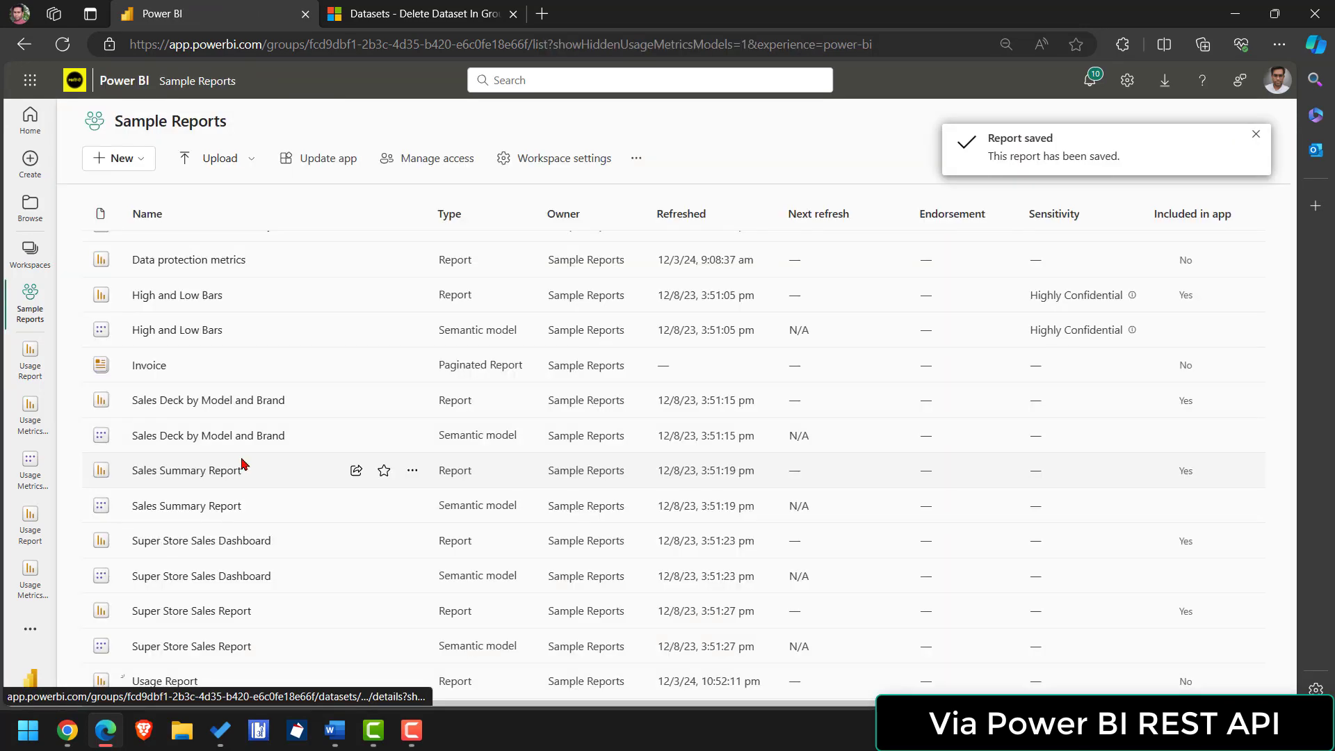
pyautogui.click(146, 684)
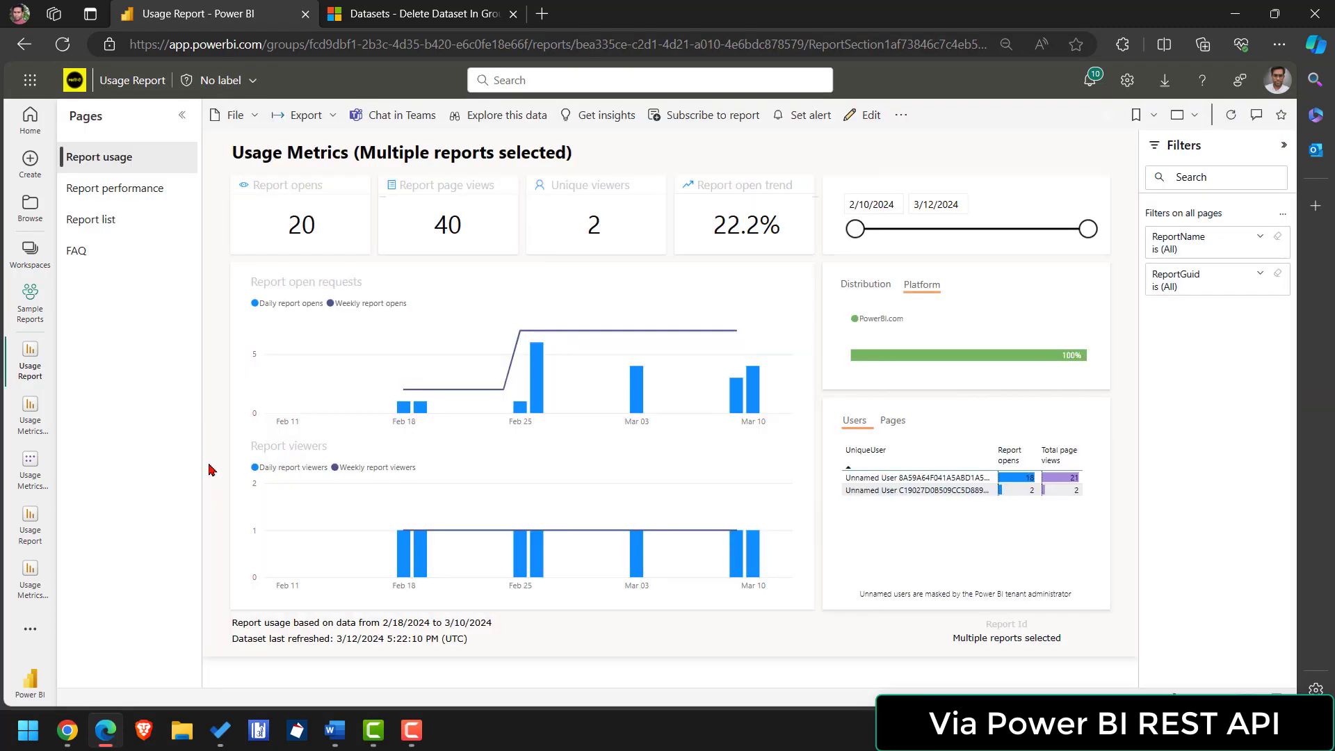